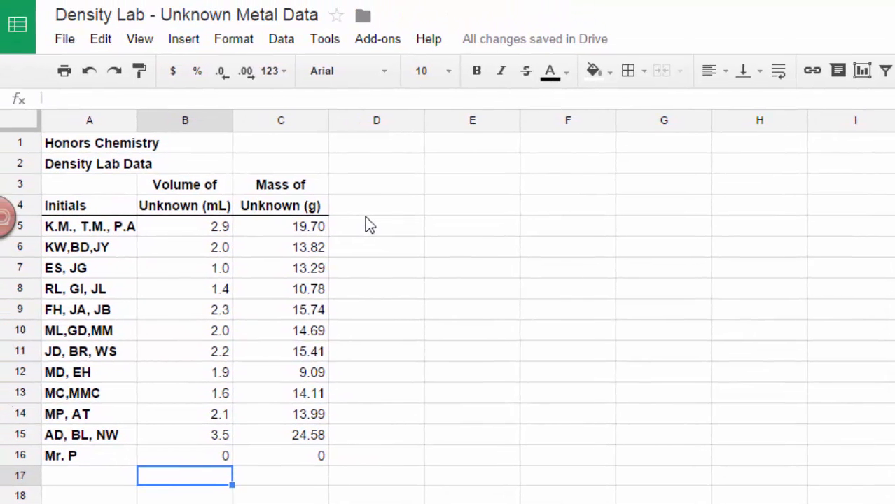
pyautogui.click(67, 40)
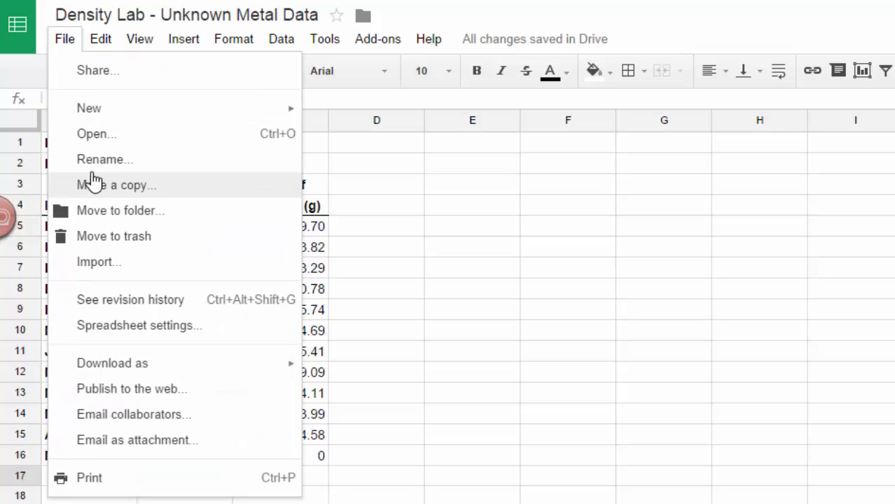
pyautogui.click(75, 43)
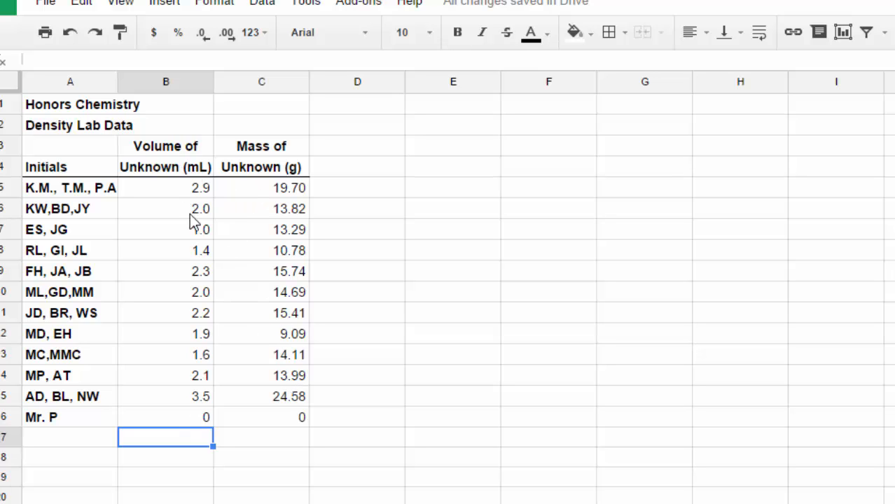
# - Insert a chart from the volume and mass data in B5:C16 and make it a scatter chart
pyautogui.moveTo(181, 199); pyautogui.dragTo(265, 406)
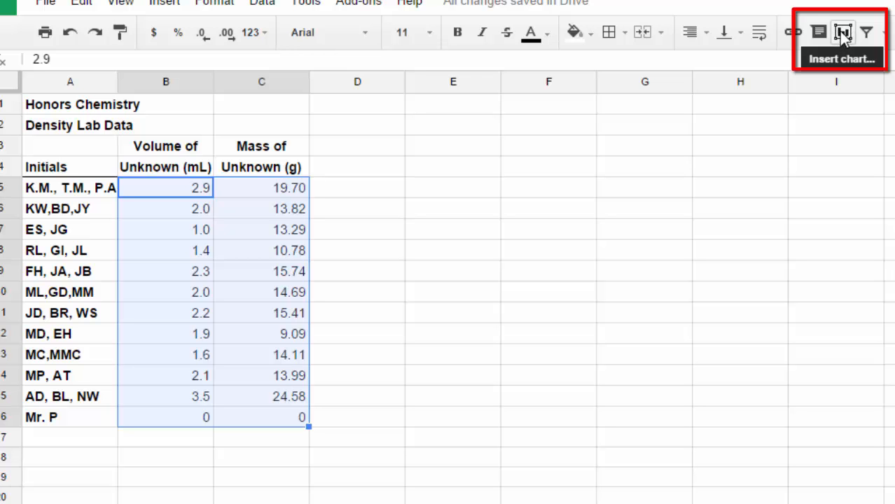
pyautogui.click(773, 34)
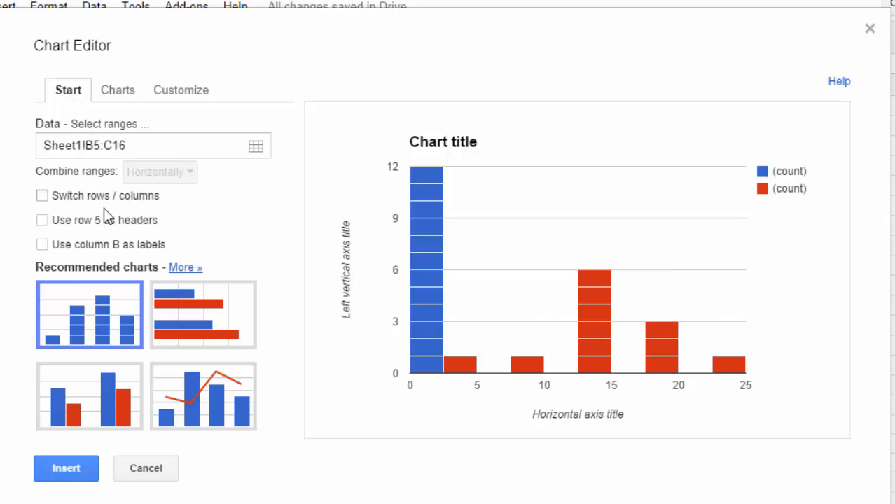
pyautogui.click(124, 98)
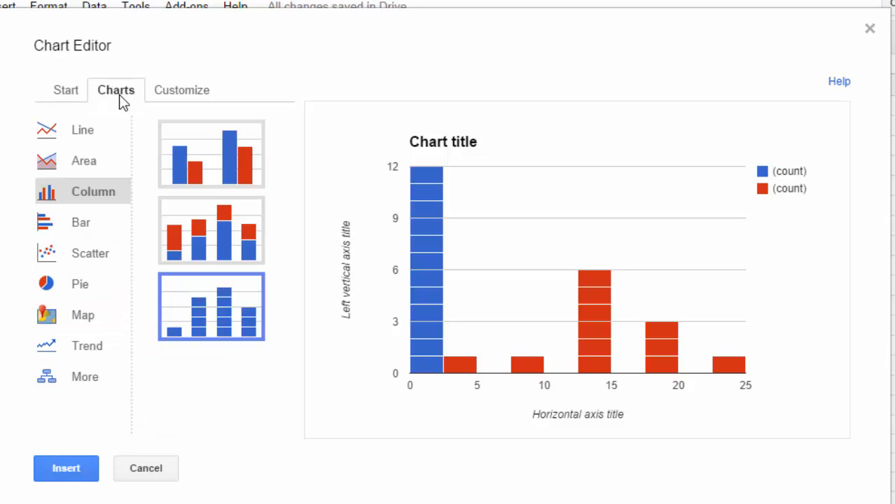
pyautogui.click(54, 255)
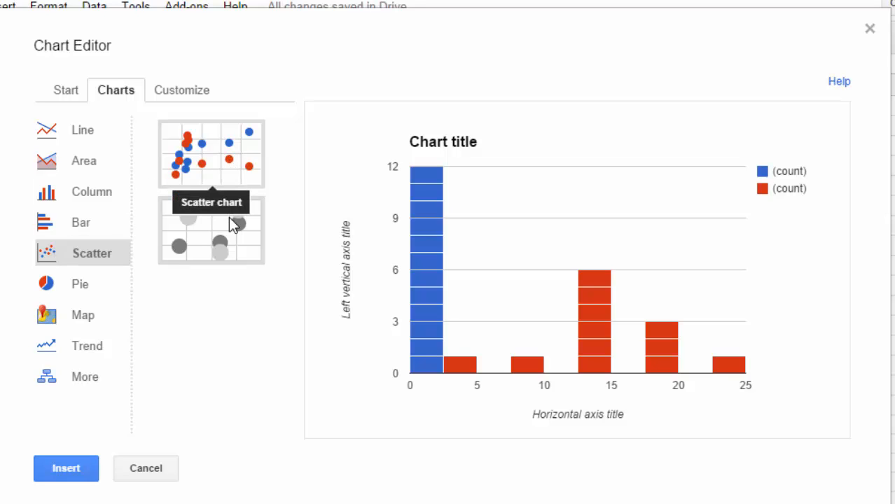
pyautogui.click(226, 155)
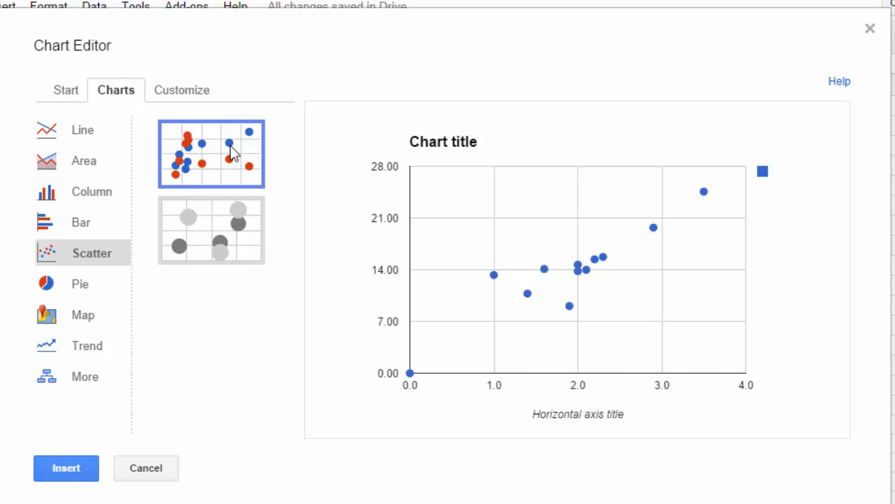
# - Title the chart "Mass v. Volume Data for Unknown Metal" and set its legend to None
pyautogui.click(199, 95)
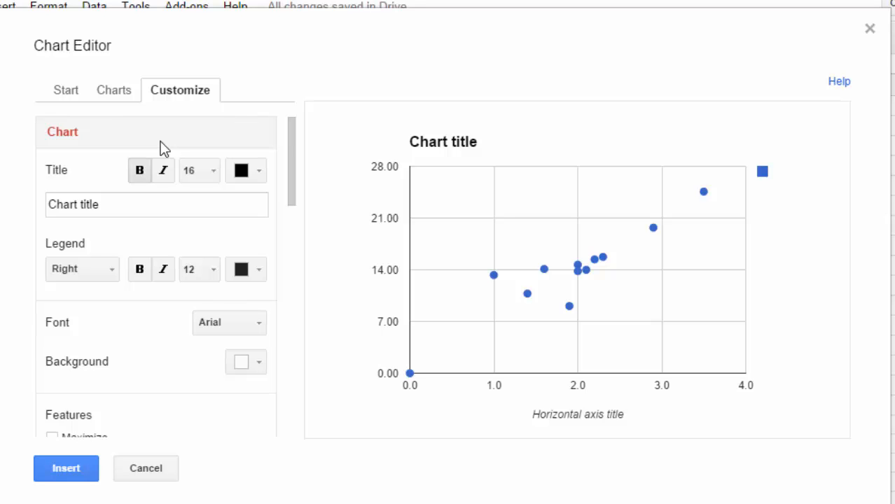
pyautogui.tripleClick(109, 205)
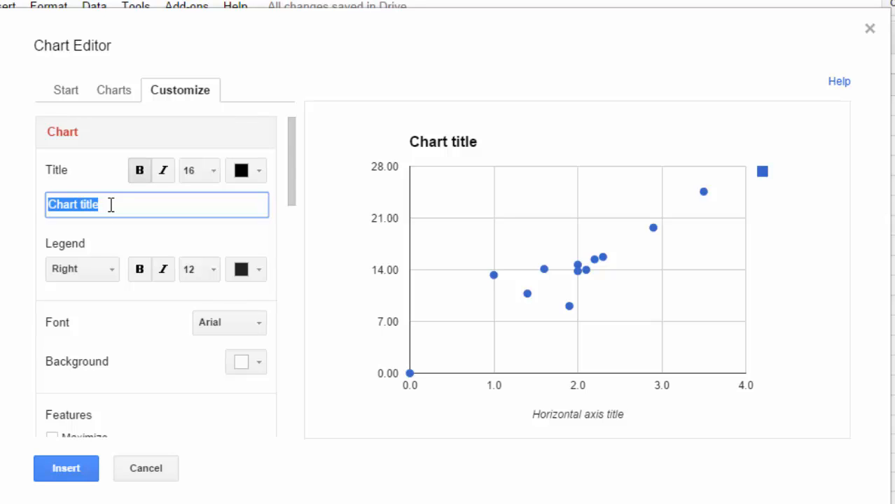
pyautogui.write('Mass ')
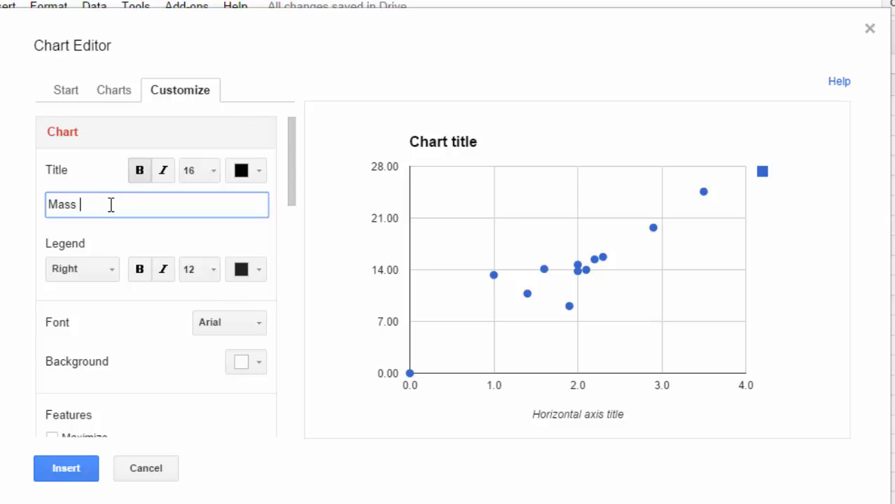
pyautogui.write('v. Volume Data ')
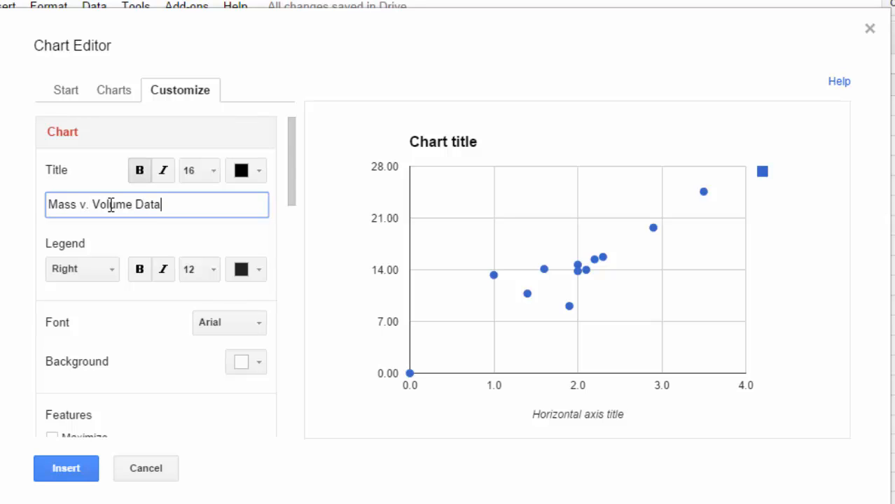
pyautogui.write('for Unknown Metal')
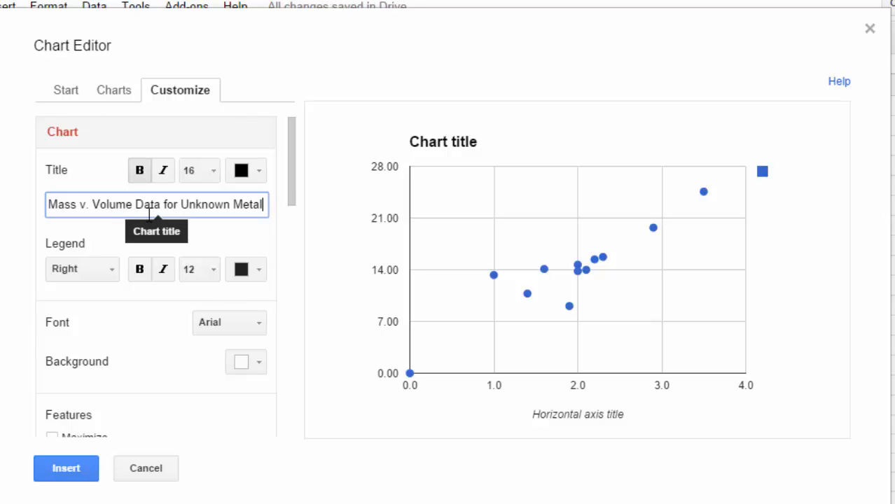
pyautogui.press('Return')
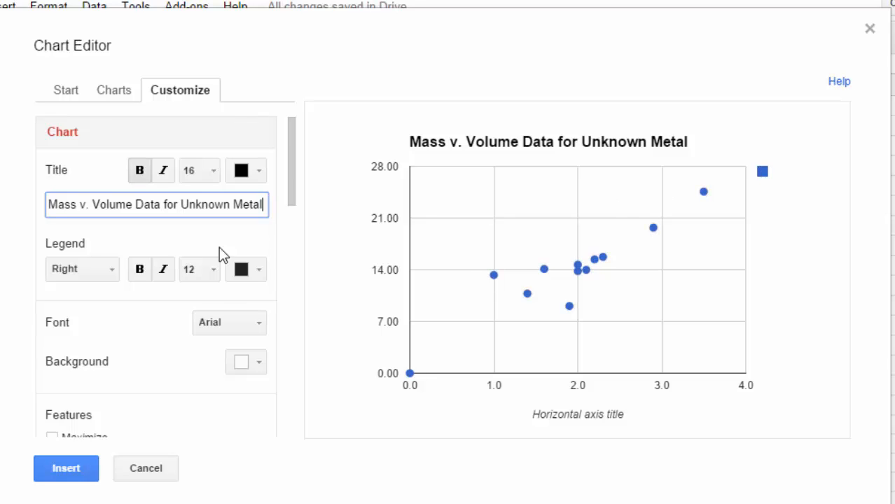
pyautogui.click(103, 268)
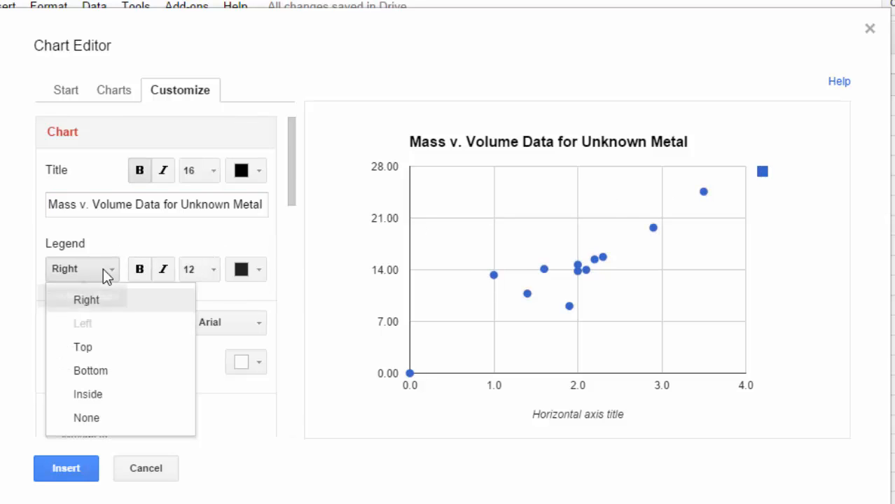
pyautogui.click(93, 418)
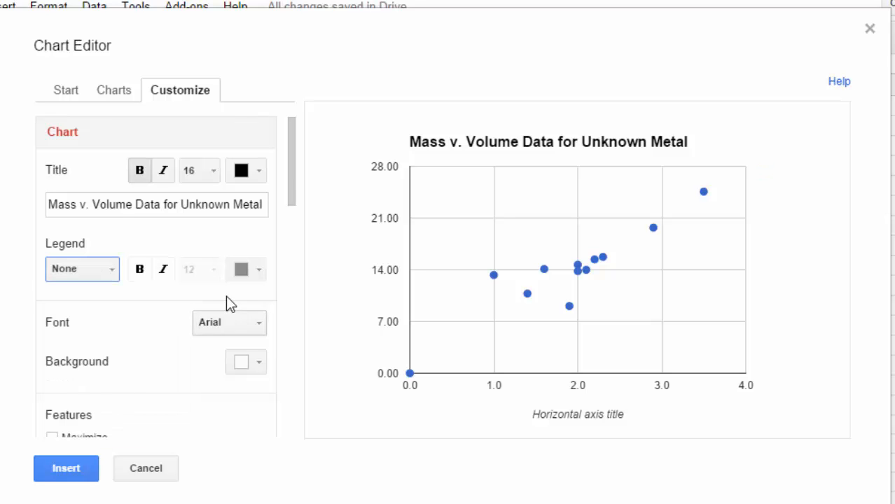
# - Try a yellow background for the chart and change it back to white
pyautogui.scroll(-1, 240, 294)
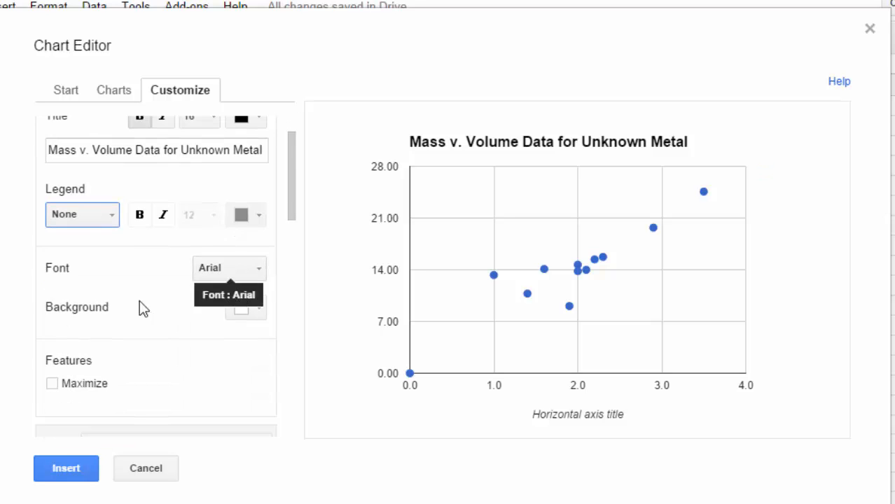
pyautogui.scroll(-2, 138, 319)
pyautogui.click(250, 203)
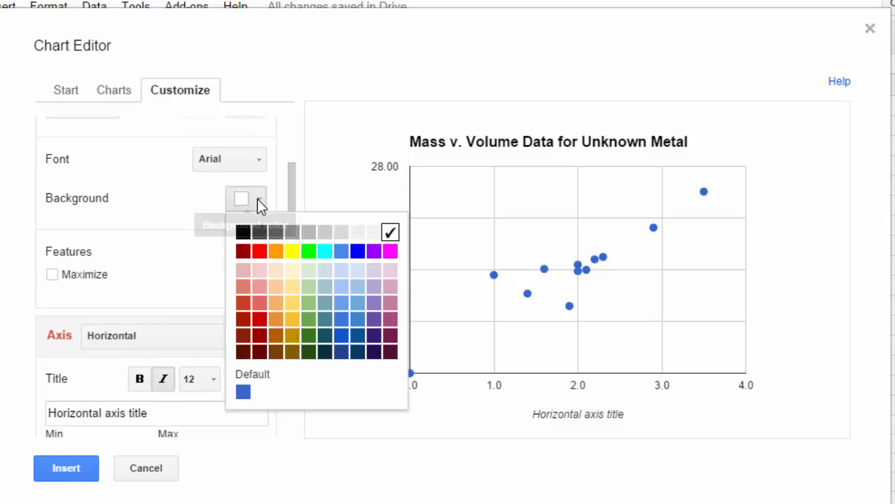
pyautogui.click(292, 257)
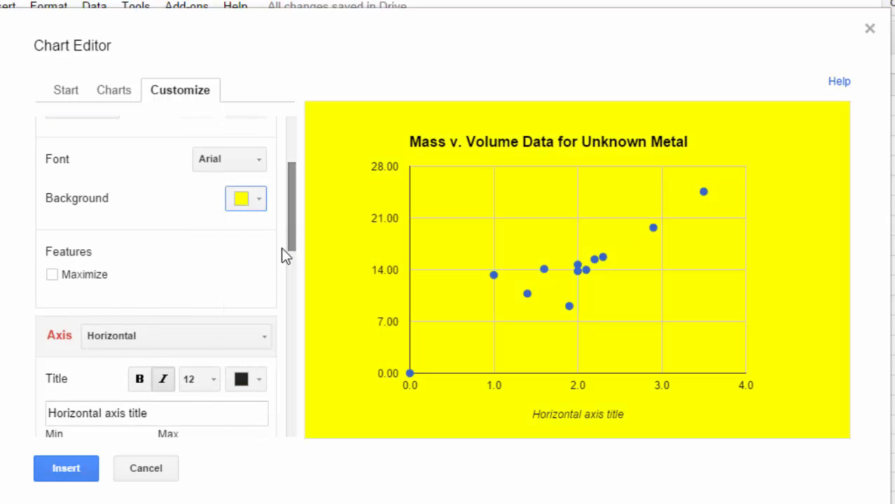
pyautogui.click(259, 202)
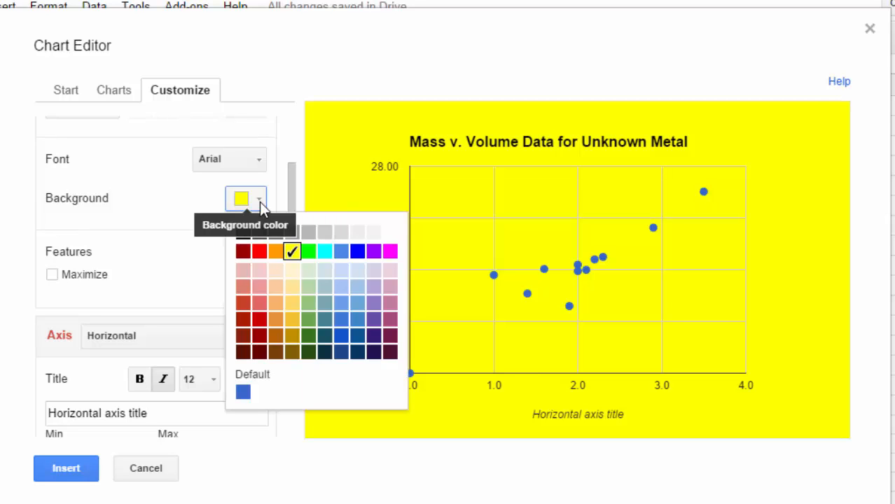
pyautogui.click(390, 233)
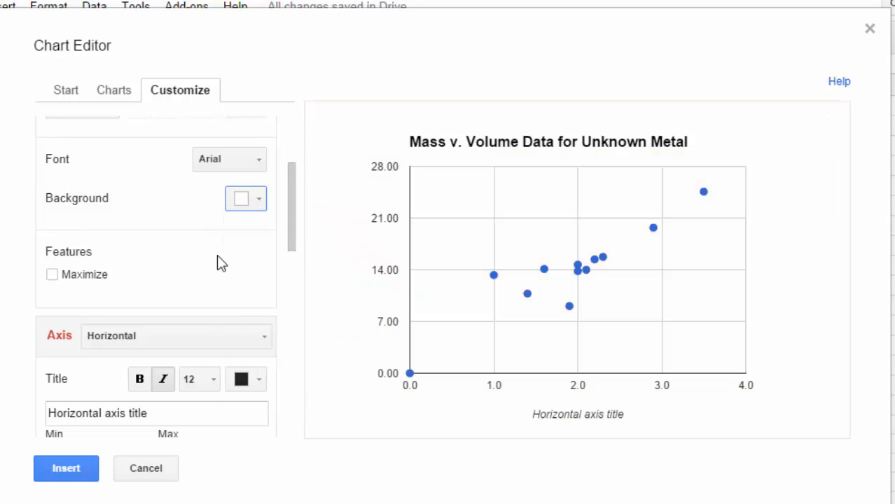
pyautogui.click(254, 202)
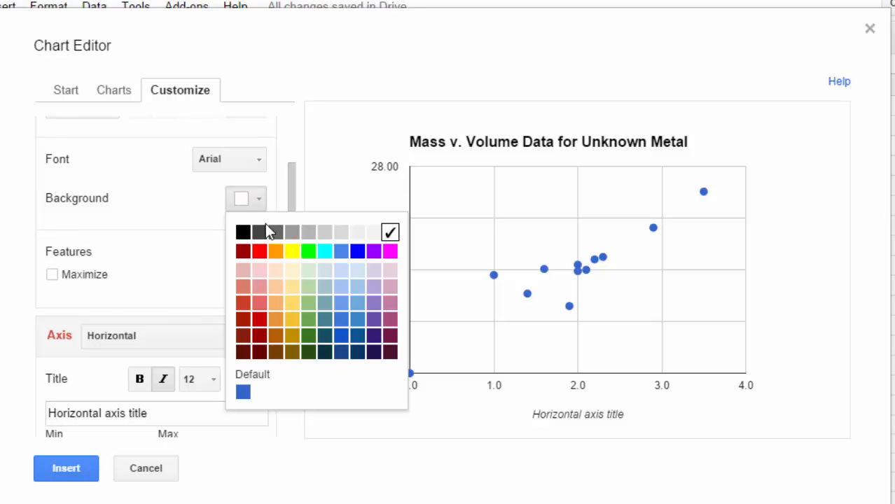
pyautogui.click(251, 201)
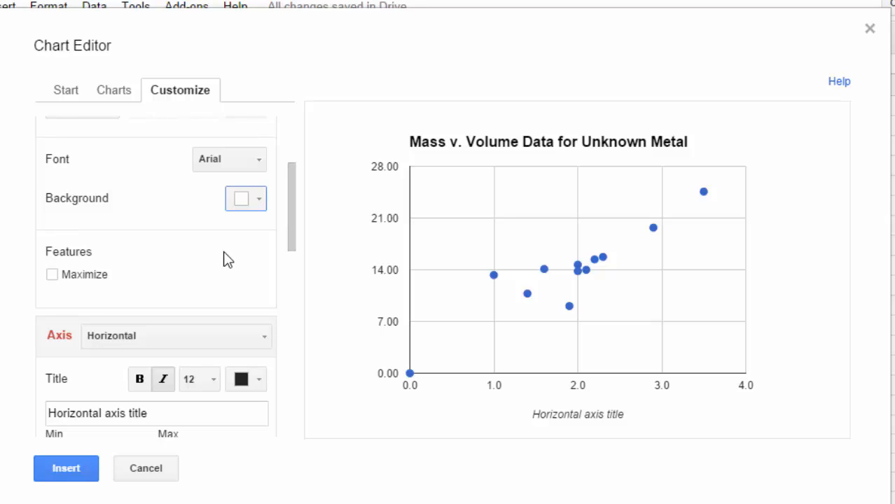
# - Try the Maximize feature on the chart and turn it off again
pyautogui.scroll(-1, 227, 260)
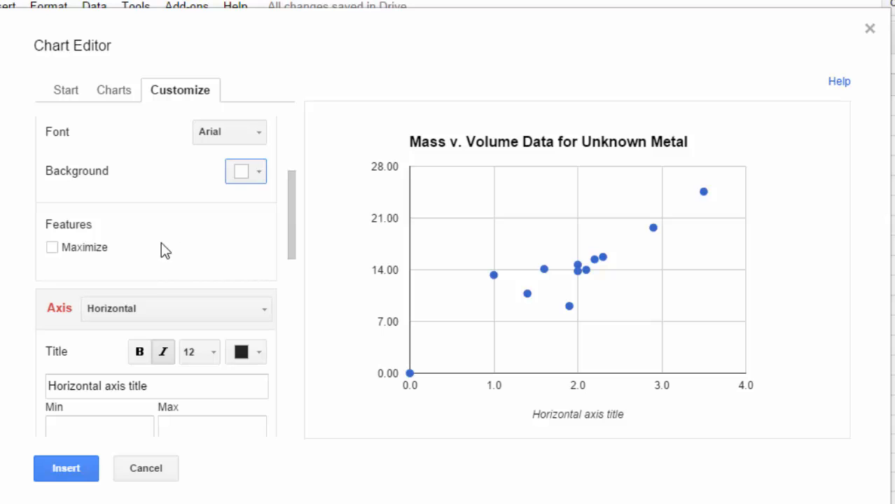
pyautogui.click(61, 249)
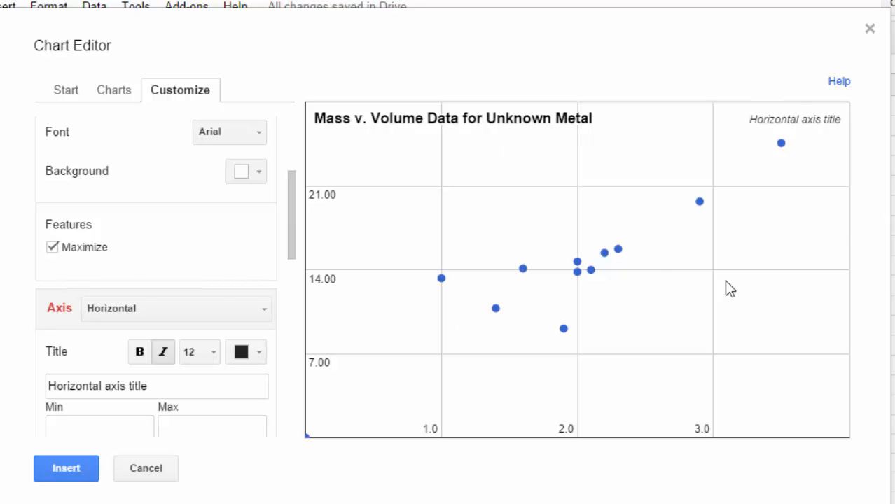
pyautogui.click(52, 248)
# - Set the chart's horizontal axis title to "Volume (mL)"
pyautogui.scroll(-2, 160, 296)
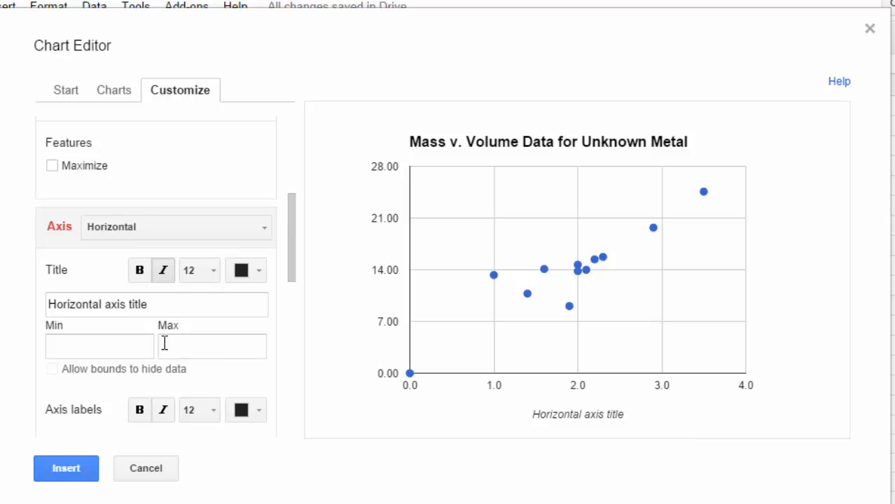
pyautogui.moveTo(165, 308); pyautogui.dragTo(16, 302)
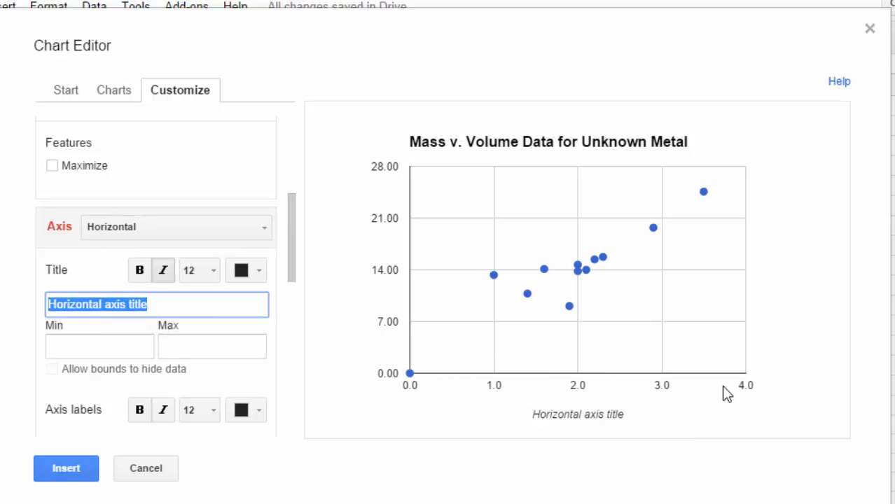
pyautogui.write('Volu')
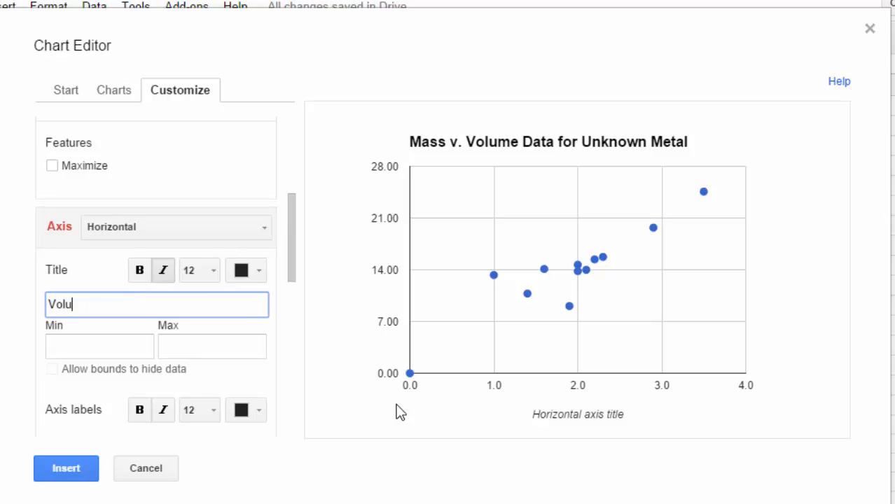
pyautogui.write('me (mL)')
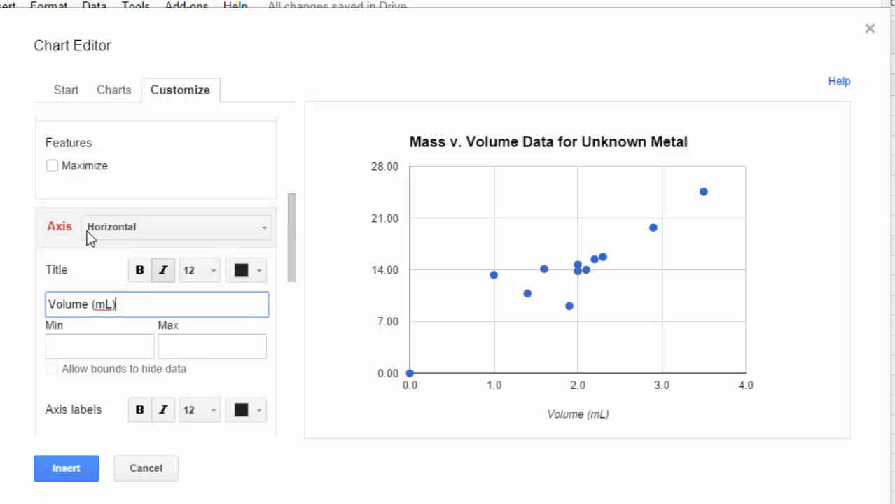
# - Set the chart's left vertical axis title to "Mass (g)"
pyautogui.click(125, 231)
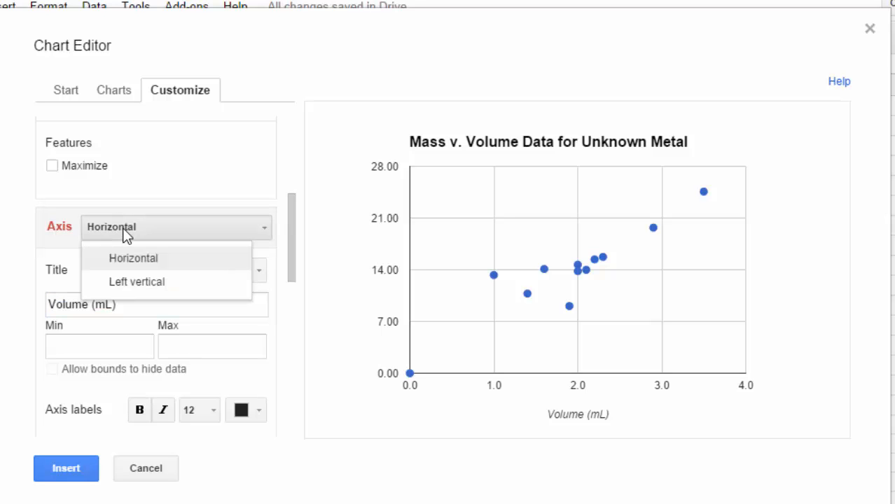
pyautogui.click(129, 283)
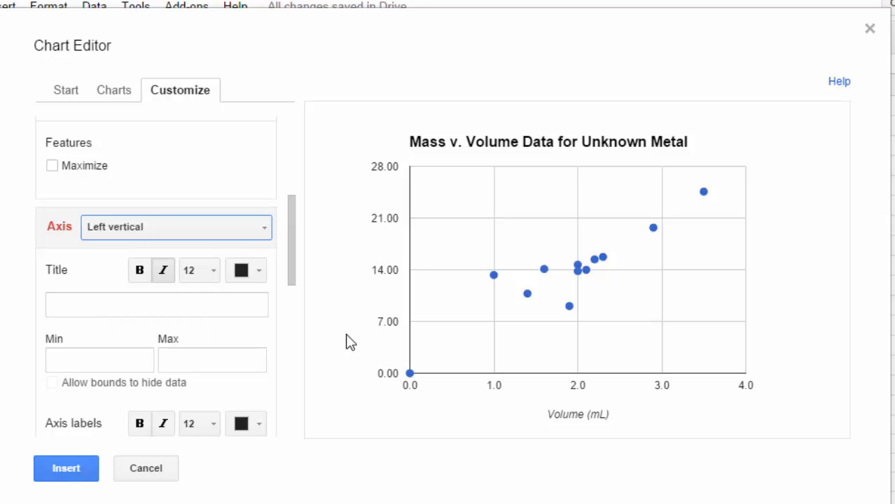
pyautogui.click(86, 303)
pyautogui.write('Mass (g')
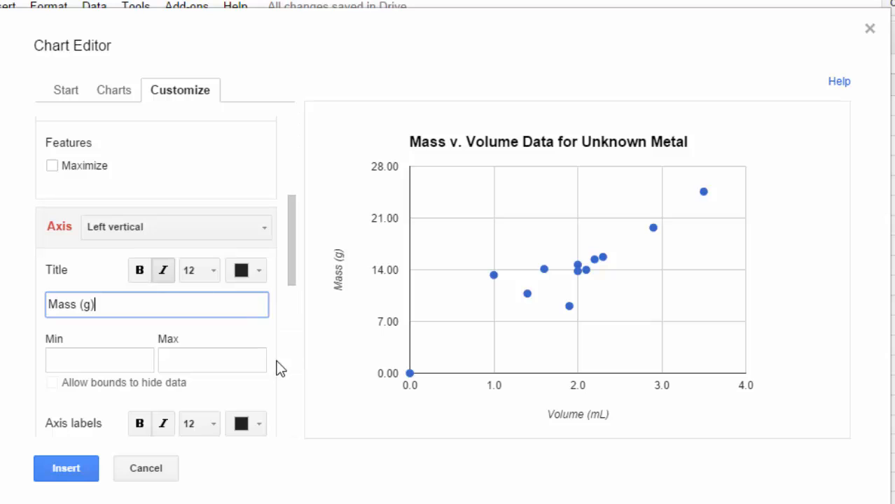
# - Try red for the points of data series 1 and settle on dark red
pyautogui.scroll(-5, 277, 362)
pyautogui.scroll(-2, 140, 298)
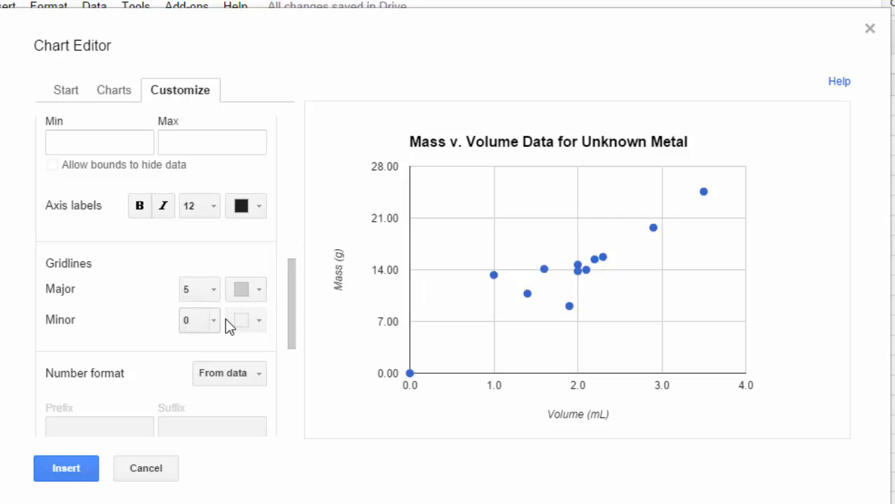
pyautogui.scroll(-5, 219, 301)
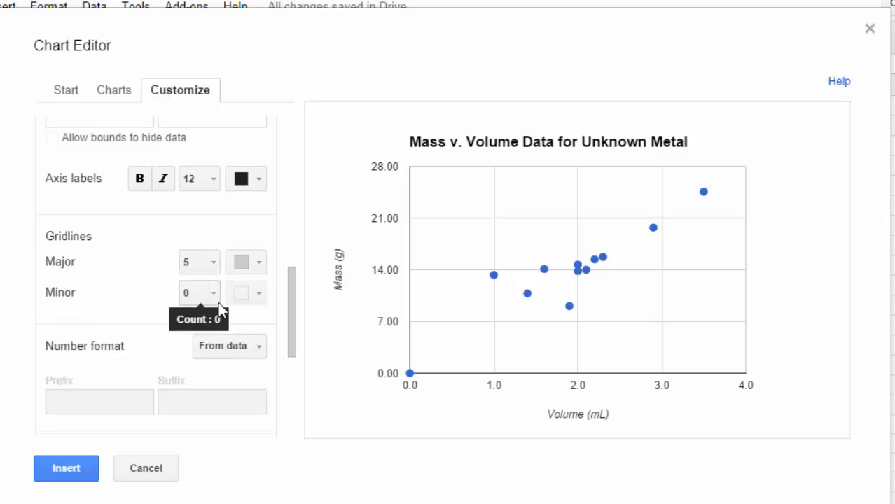
pyautogui.scroll(-1, 217, 308)
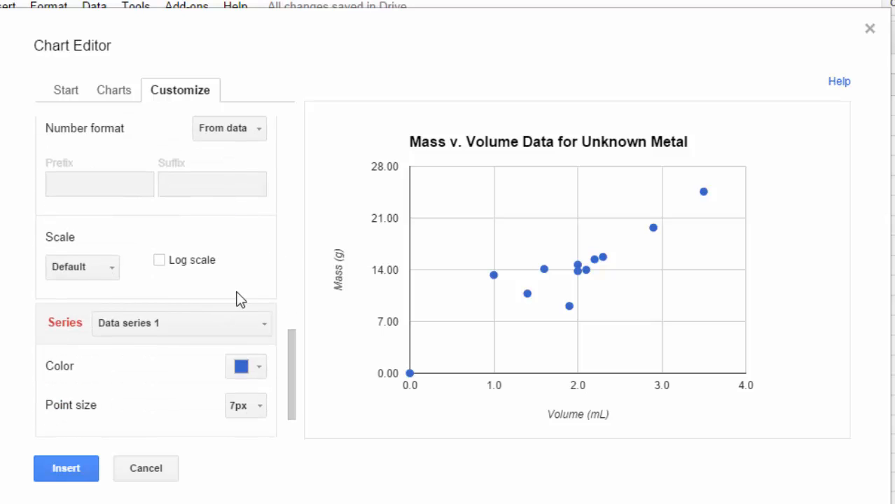
pyautogui.scroll(-2, 238, 302)
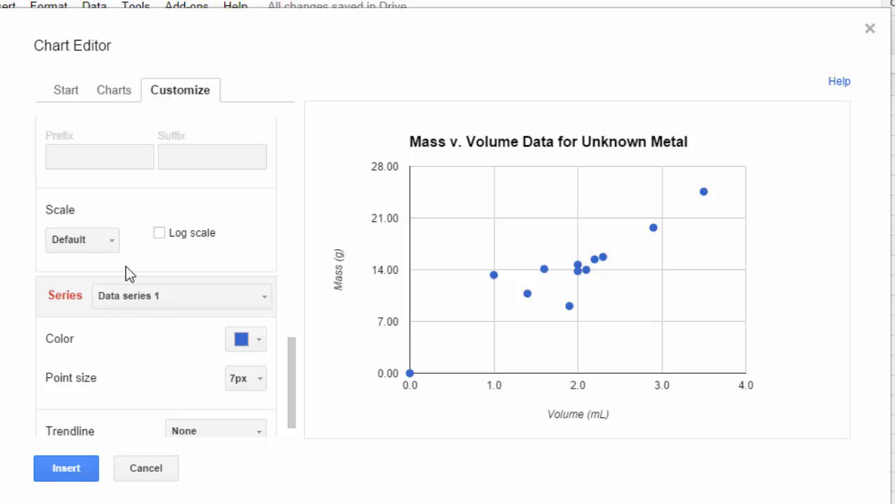
pyautogui.scroll(-1, 133, 275)
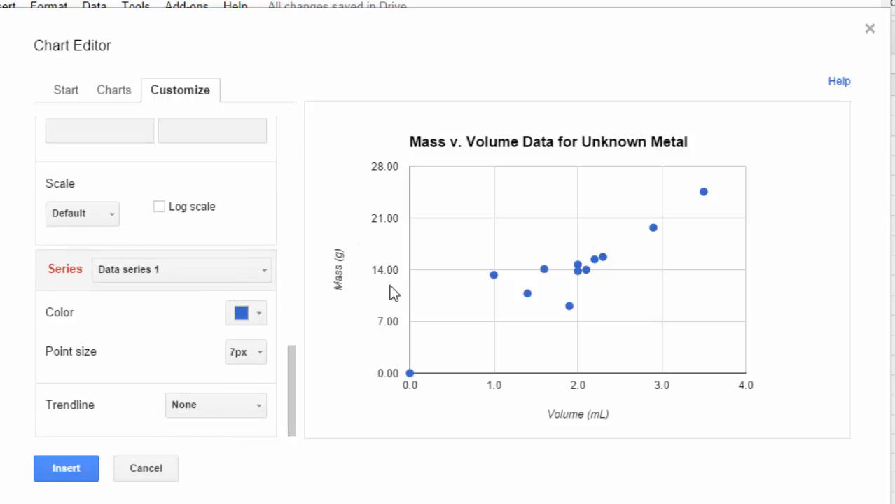
pyautogui.click(259, 313)
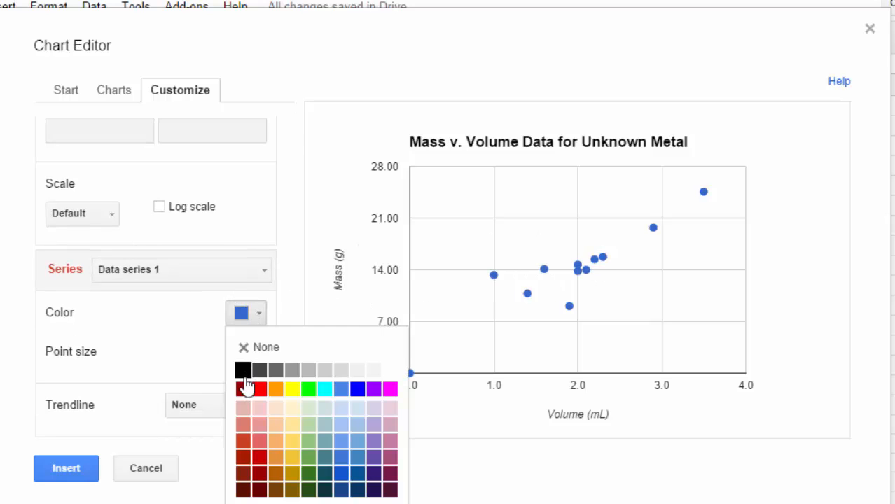
pyautogui.click(259, 389)
pyautogui.click(259, 313)
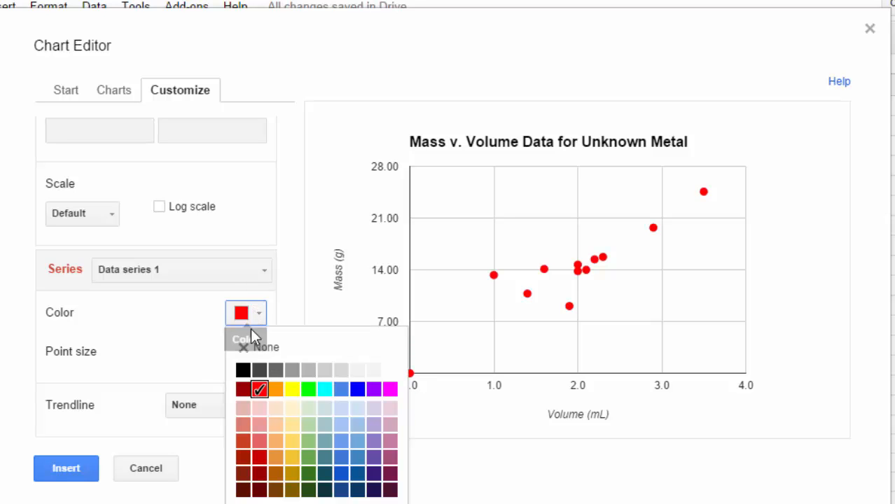
pyautogui.click(247, 389)
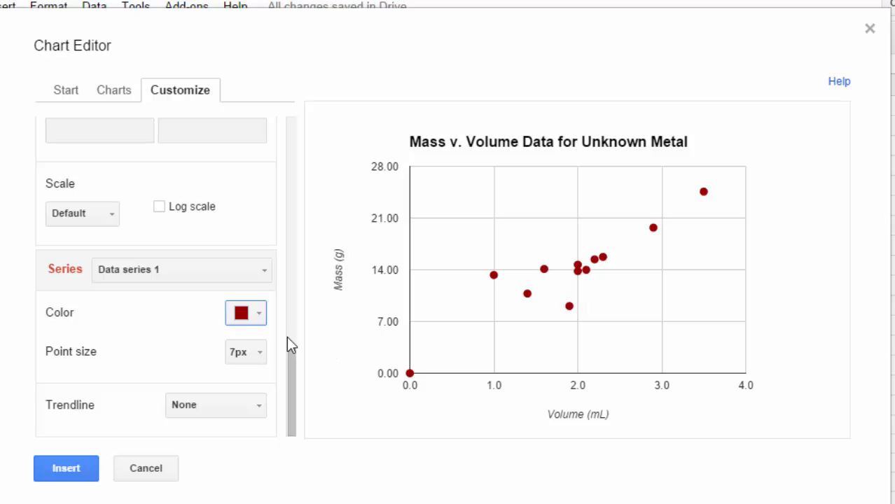
# - Try point sizes of 2px and 14px for data series 1 and set the size back to 7px
pyautogui.click(258, 357)
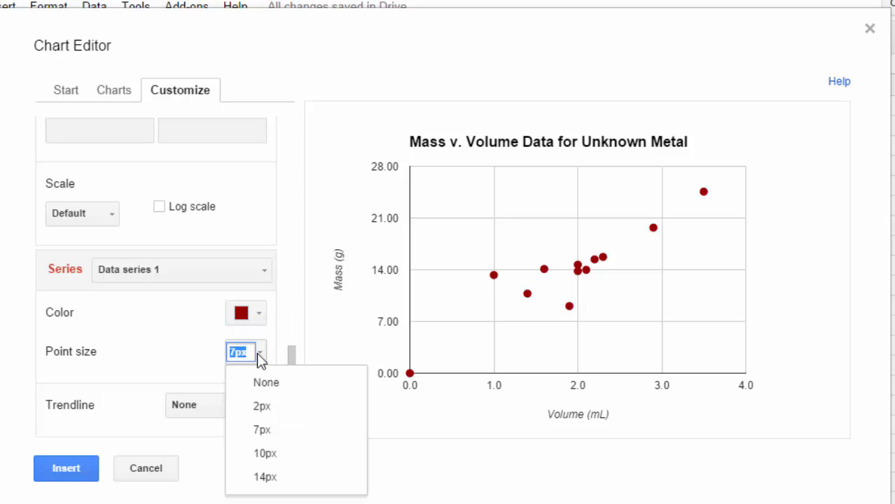
pyautogui.click(261, 406)
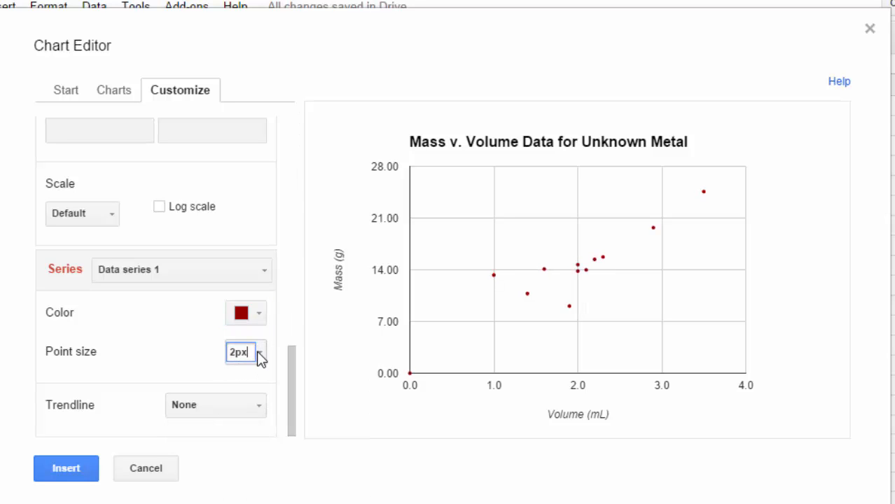
pyautogui.click(256, 352)
pyautogui.click(262, 477)
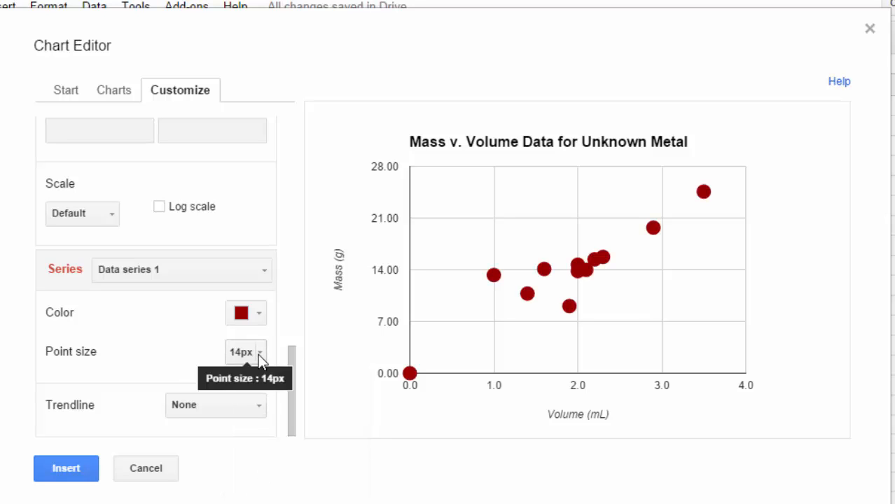
pyautogui.click(260, 359)
pyautogui.click(259, 429)
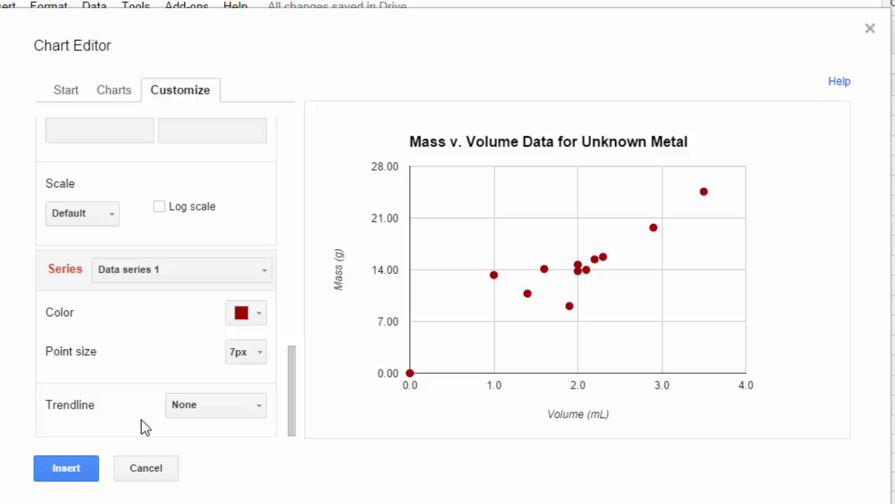
# - Add a linear trendline to data series 1 and look over its label, color, opacity and thickness options
pyautogui.click(246, 409)
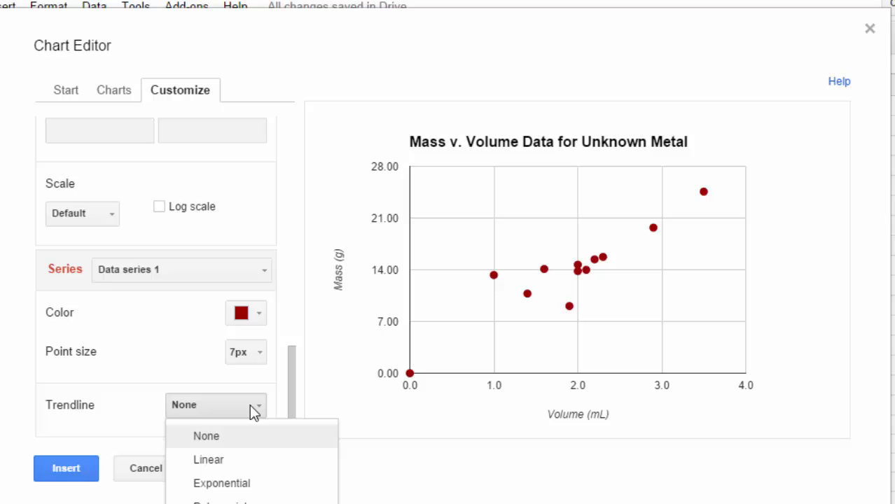
pyautogui.click(210, 460)
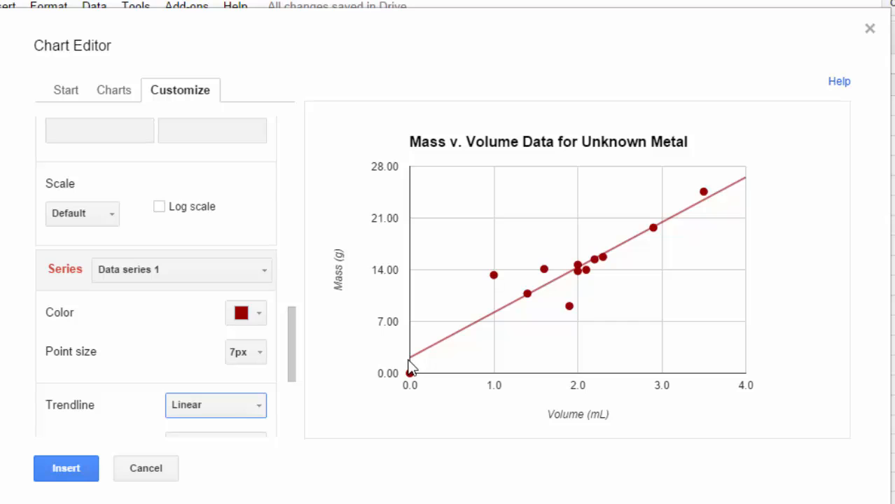
pyautogui.moveTo(410, 375)
pyautogui.scroll(-3, 114, 430)
pyautogui.scroll(-2, 118, 419)
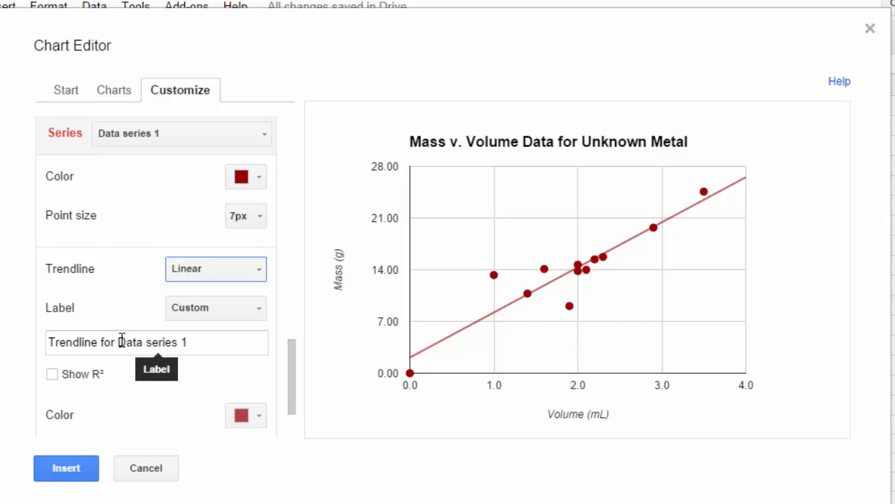
pyautogui.scroll(-3, 179, 390)
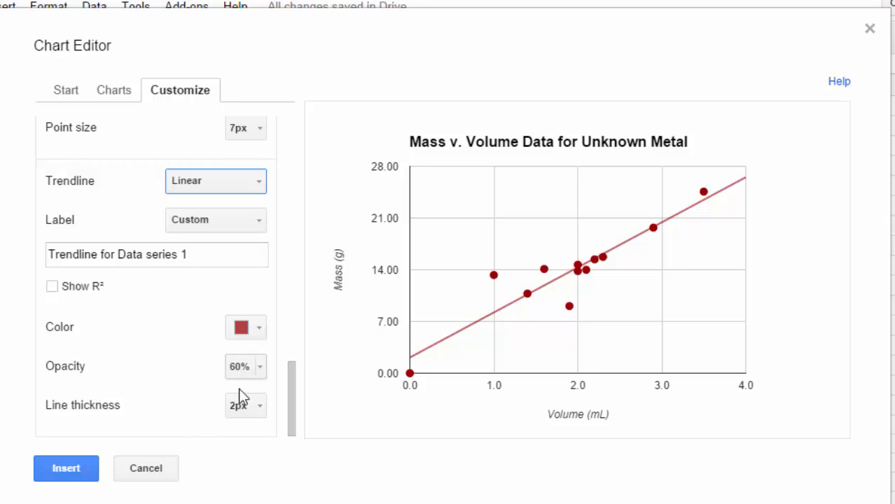
pyautogui.scroll(5, 256, 330)
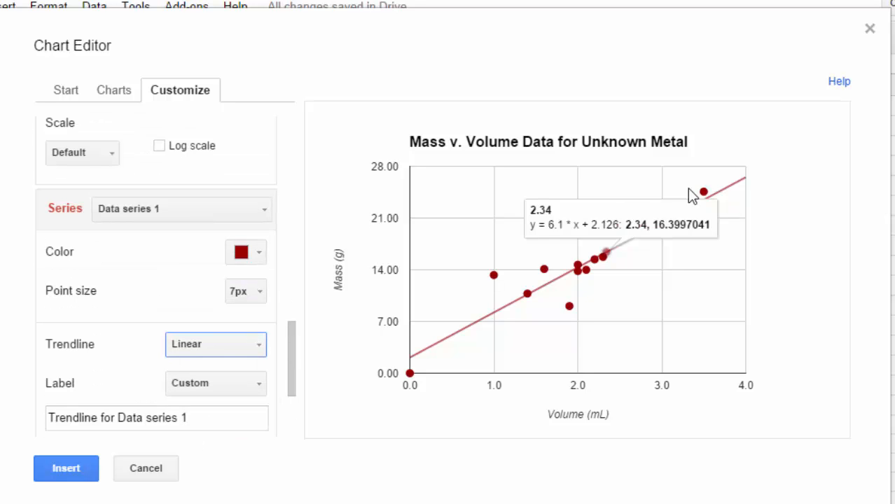
# - Insert the finished chart into the sheet and move it clear of the data table, starting in column E
pyautogui.click(66, 468)
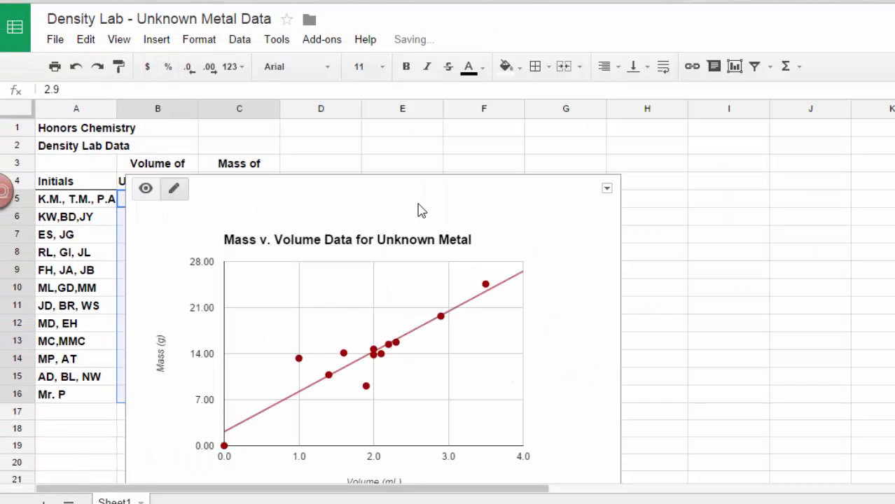
pyautogui.moveTo(418, 196); pyautogui.dragTo(700, 159)
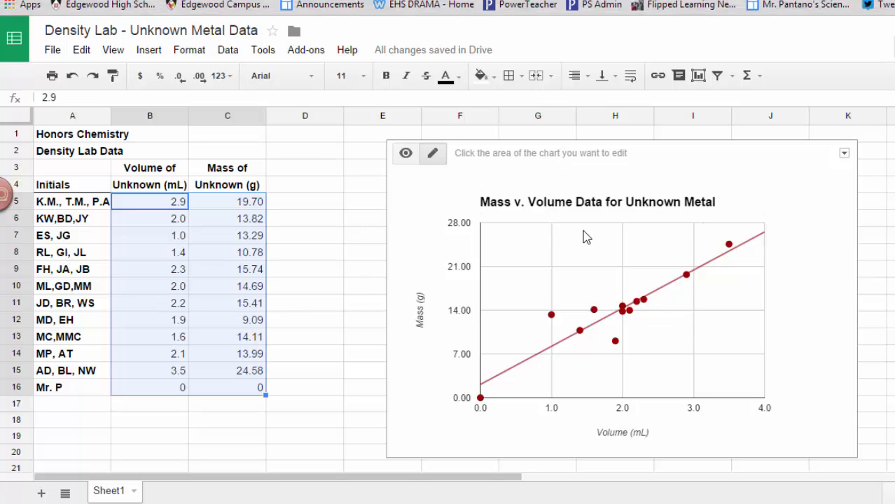
# - Copy the chart and paste it into the My Lab Report document under "Graph of Mass v. Volume for Unknown Metal:"
pyautogui.click(843, 153)
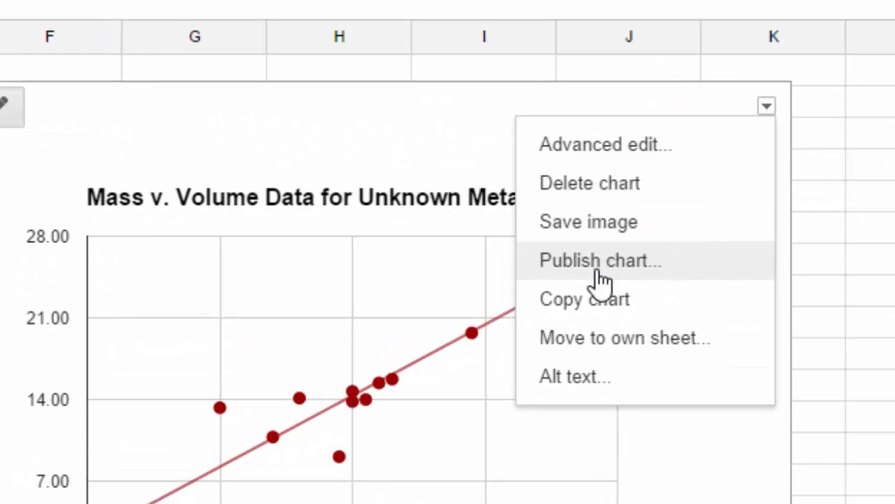
pyautogui.click(599, 300)
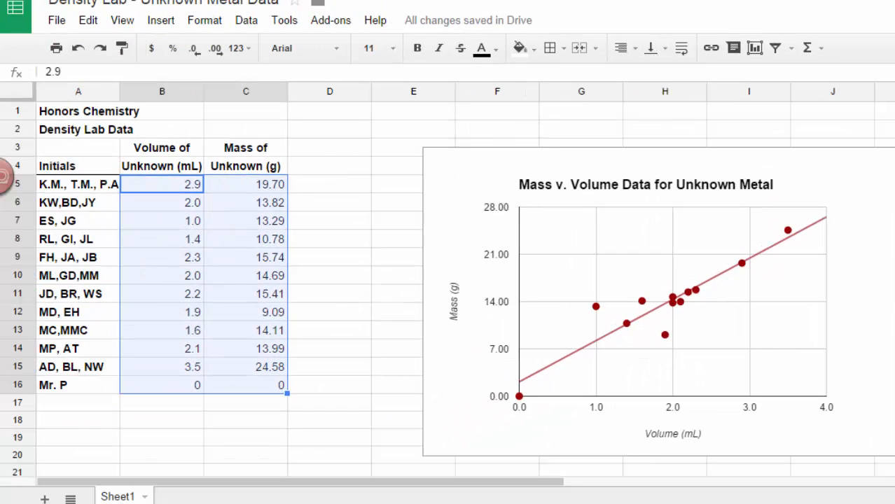
pyautogui.click(448, 2)
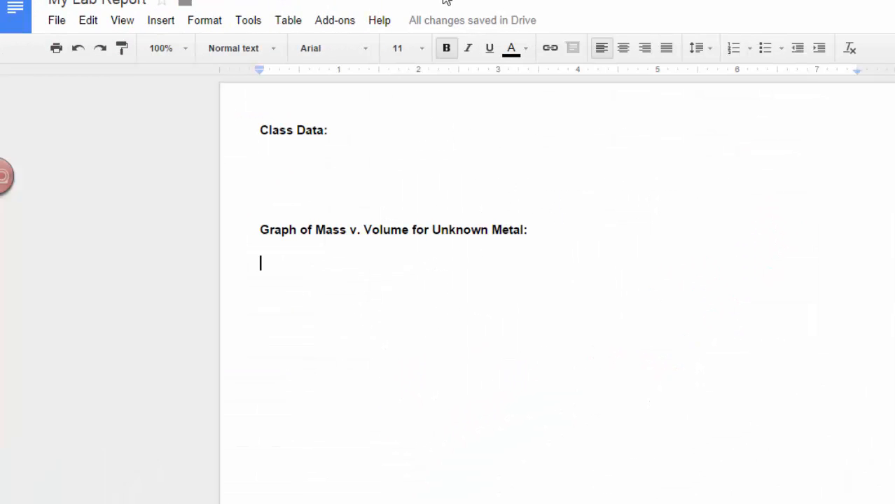
pyautogui.rightClick(311, 265)
pyautogui.click(355, 326)
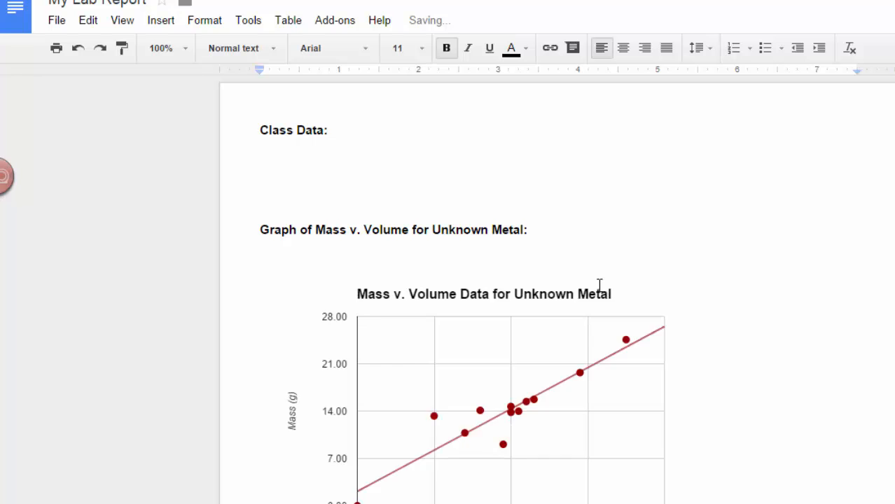
# - Enlarge the pasted chart in the lab report proportionally to about the full text width and review the page
pyautogui.click(597, 286)
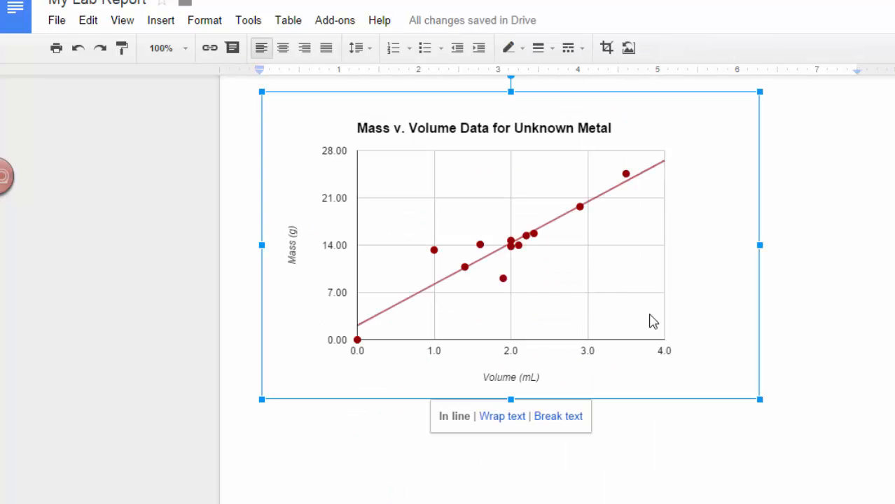
pyautogui.moveTo(764, 400); pyautogui.dragTo(833, 444)
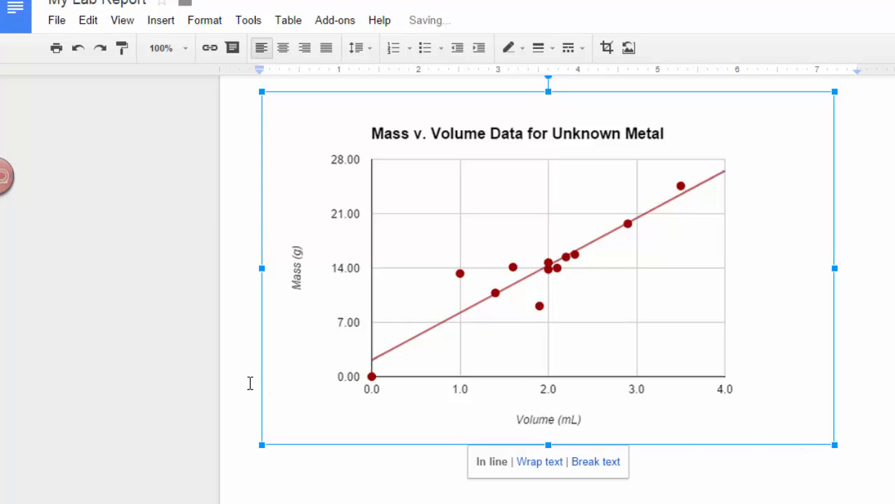
pyautogui.click(877, 457)
pyautogui.scroll(3, 875, 444)
pyautogui.scroll(2, 806, 438)
pyautogui.scroll(-1, 759, 432)
pyautogui.scroll(1, 753, 434)
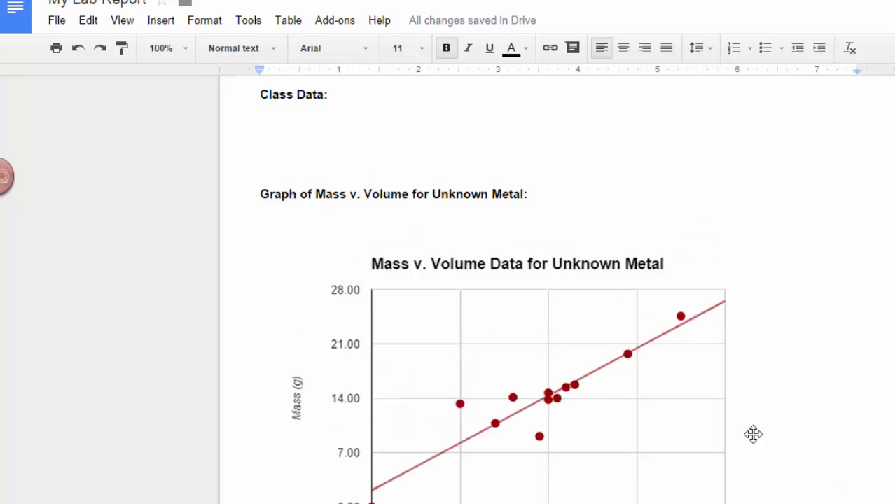
pyautogui.scroll(1, 754, 435)
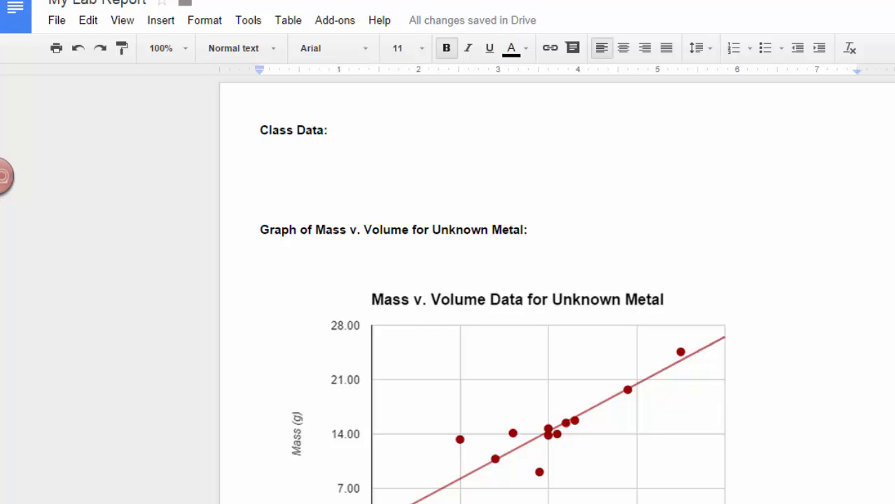
# - Return to the Density Lab spreadsheet, move the chart farther from the data table to start in column G, and deselect it
pyautogui.click(378, 0)
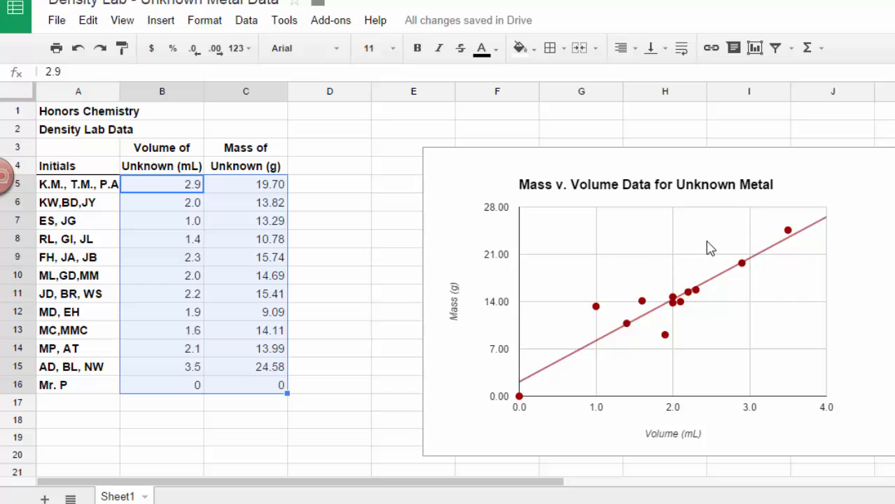
pyautogui.click(831, 176)
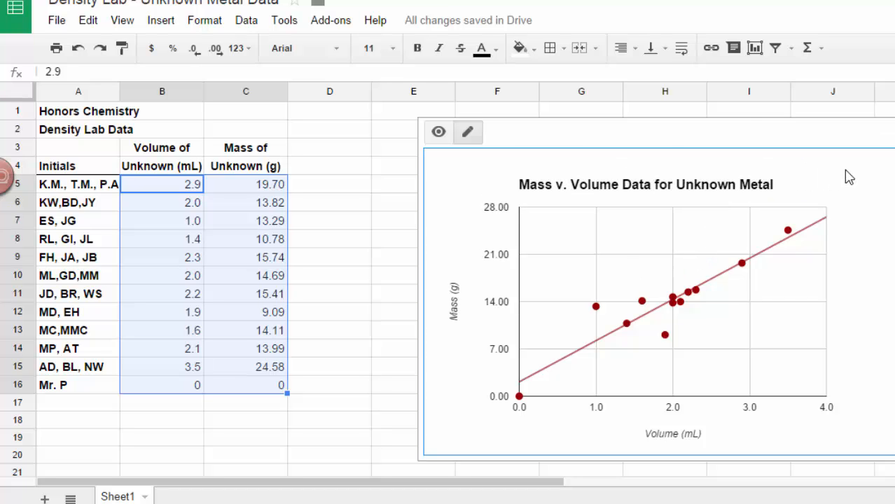
pyautogui.moveTo(839, 138); pyautogui.dragTo(894, 140)
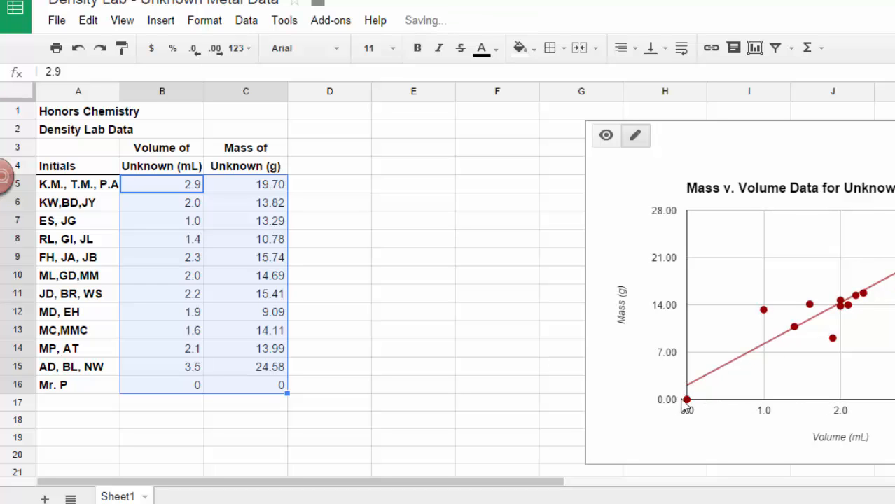
pyautogui.moveTo(327, 258); pyautogui.dragTo(330, 276)
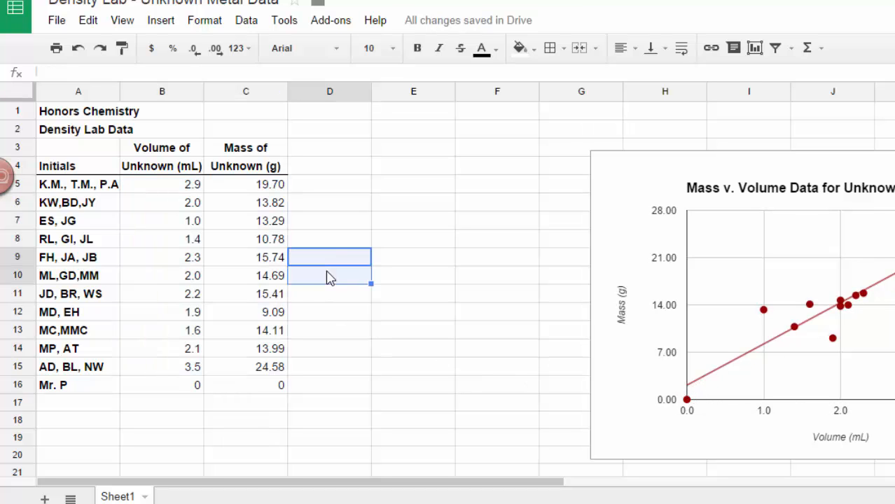
# - Enter the label "Slope:" in cell B18 below the volume data
pyautogui.scroll(-2, 314, 394)
pyautogui.scroll(1, 316, 391)
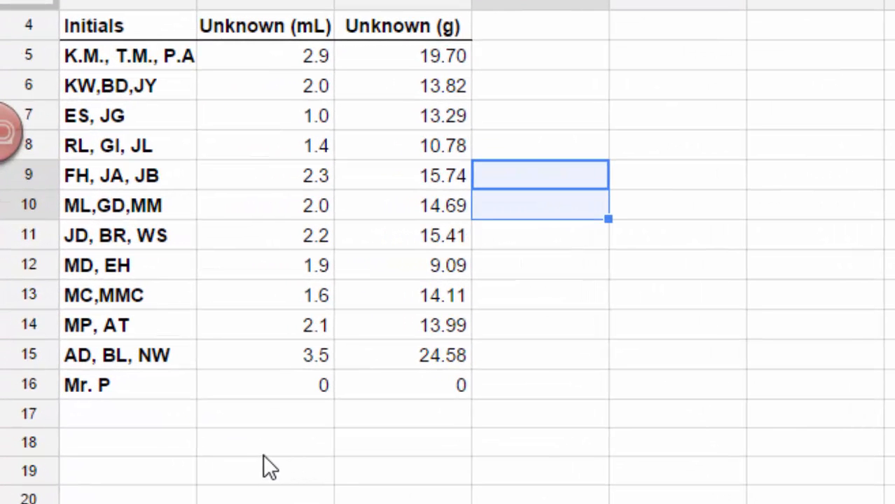
pyautogui.click(262, 451)
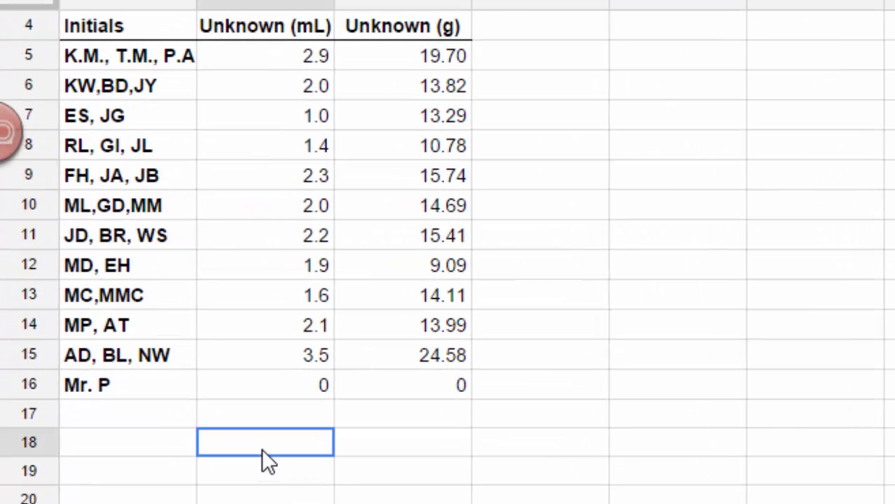
pyautogui.write('Slope:')
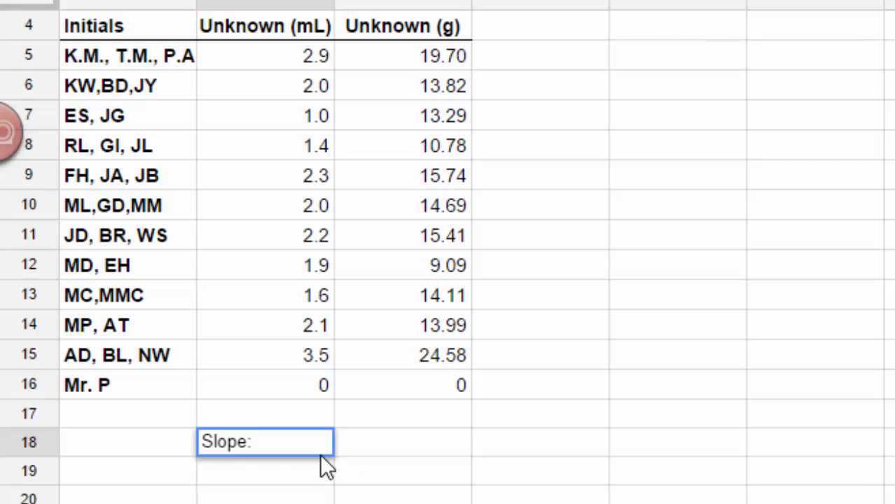
pyautogui.click(376, 445)
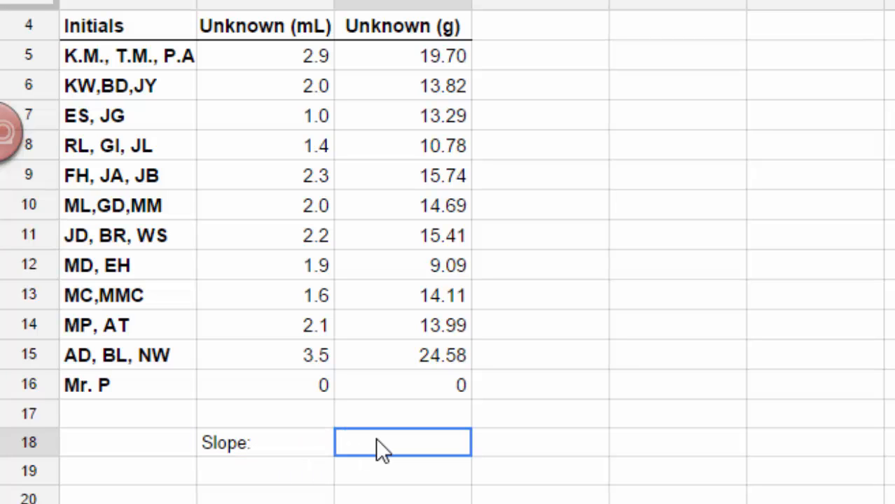
# - Calculate the slope of mass against volume in cell C18 with the formula =SLOPE(C5:C16,B5:B16)
pyautogui.write('=')
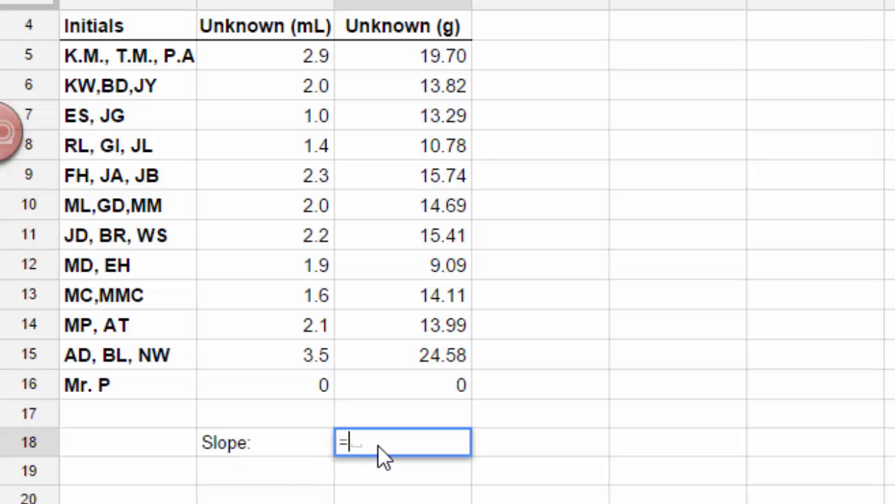
pyautogui.write('SLOPE')
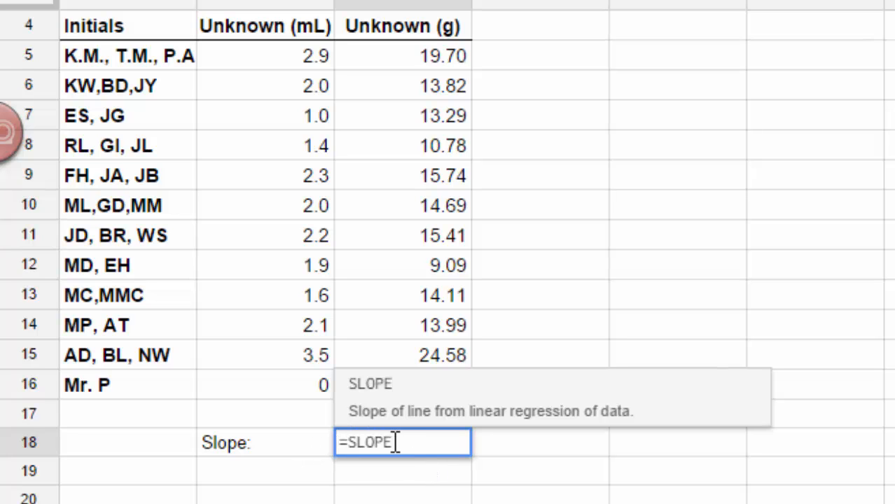
pyautogui.write('(')
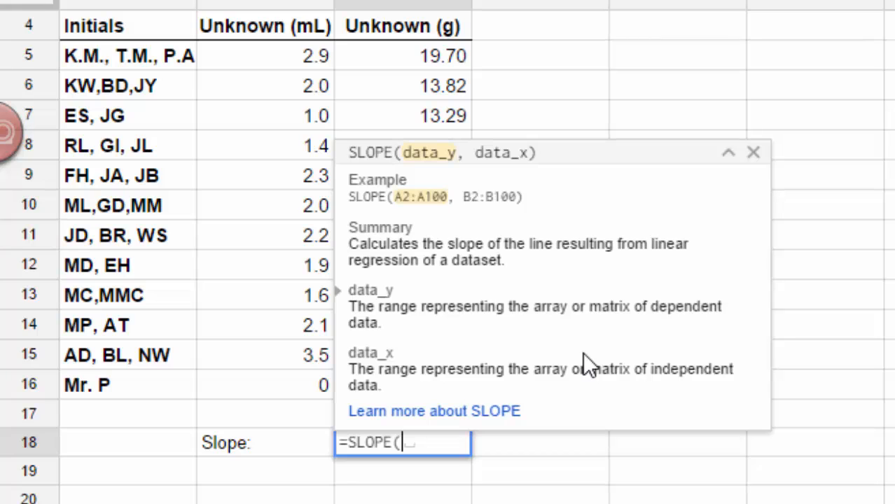
pyautogui.click(750, 156)
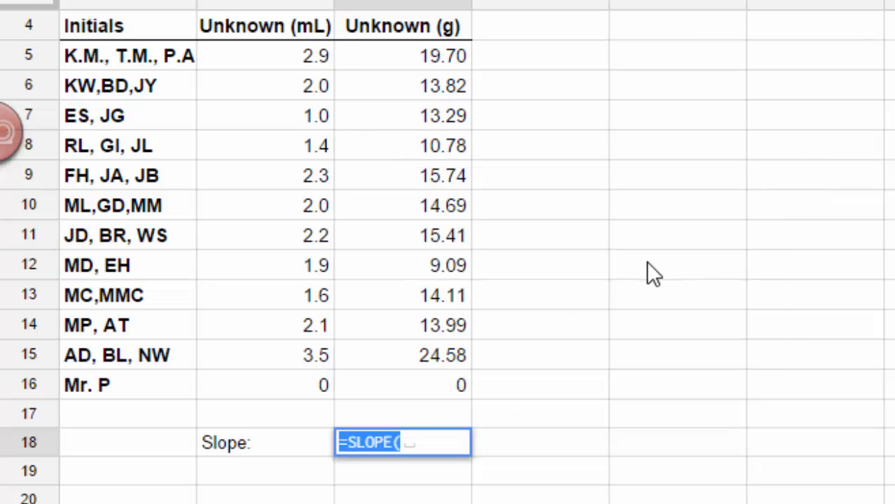
pyautogui.click(412, 441)
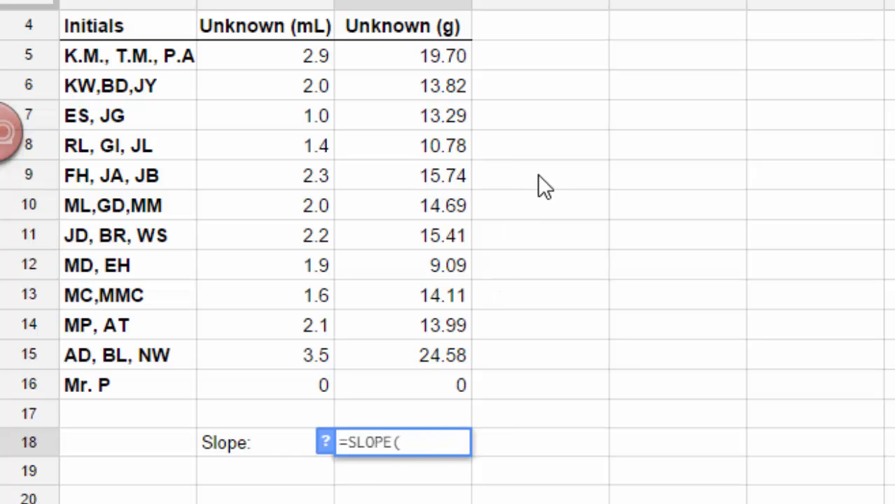
pyautogui.moveTo(440, 55); pyautogui.dragTo(437, 383)
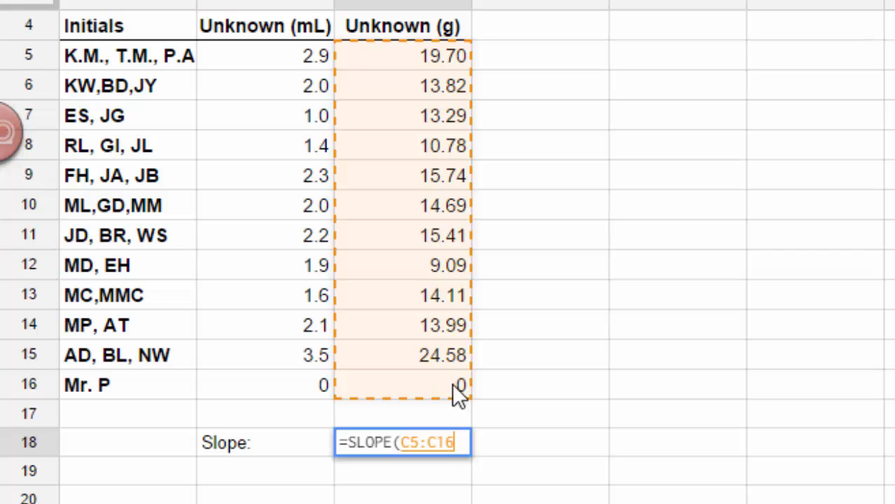
pyautogui.write(',')
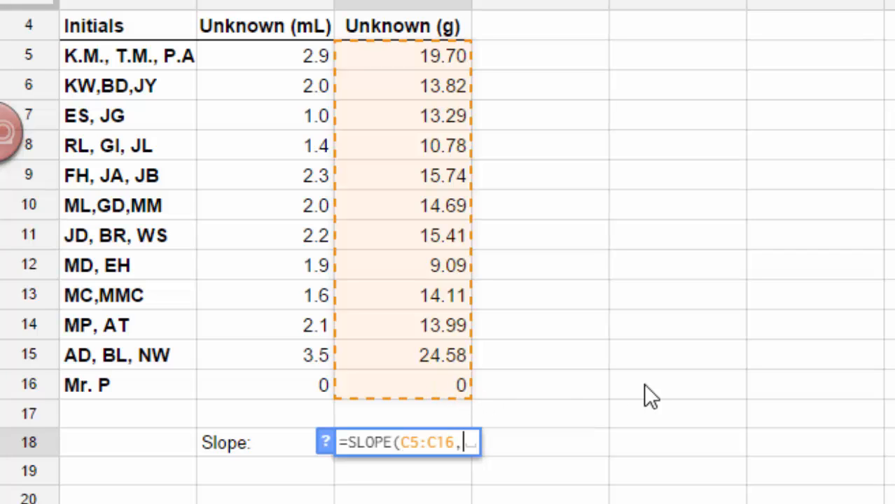
pyautogui.moveTo(287, 53); pyautogui.dragTo(294, 389)
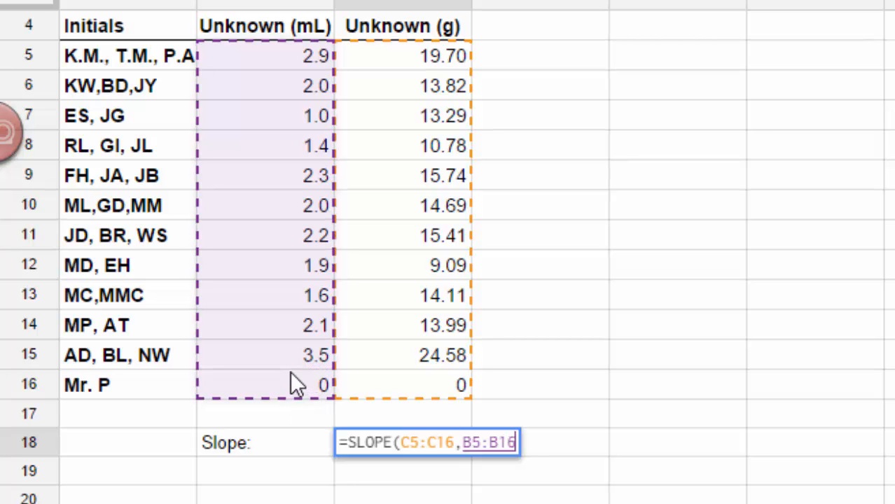
pyautogui.write(')')
pyautogui.press('Return')
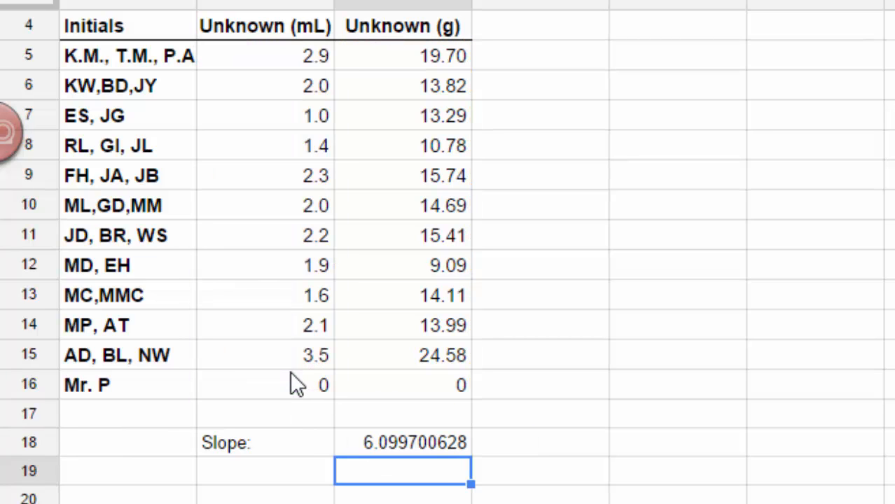
pyautogui.click(373, 440)
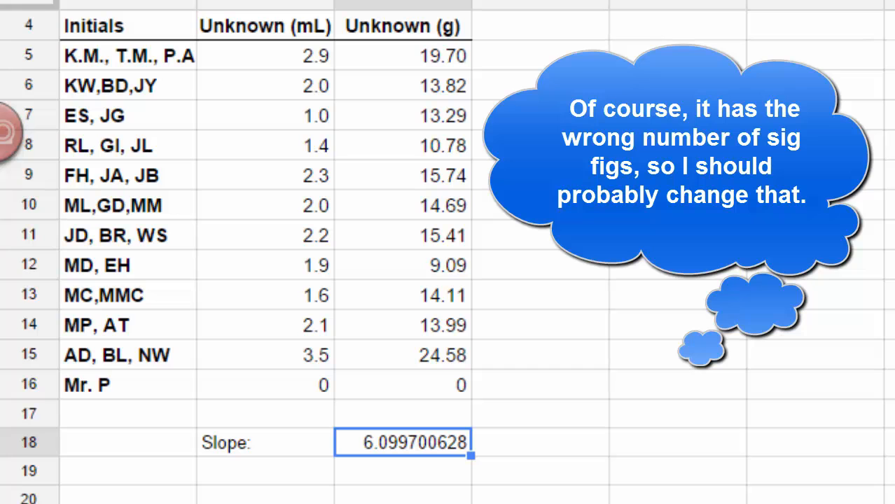
# - Make the "Slope:" label in cell B18 bold and deselect it
pyautogui.click(246, 441)
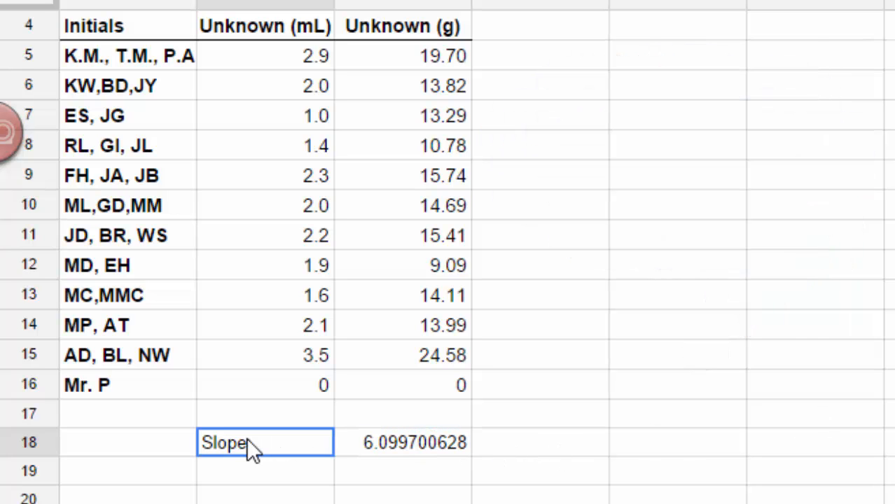
pyautogui.hotkey('ctrl', 'b')
pyautogui.click(389, 483)
pyautogui.click(460, 448)
pyautogui.click(514, 457)
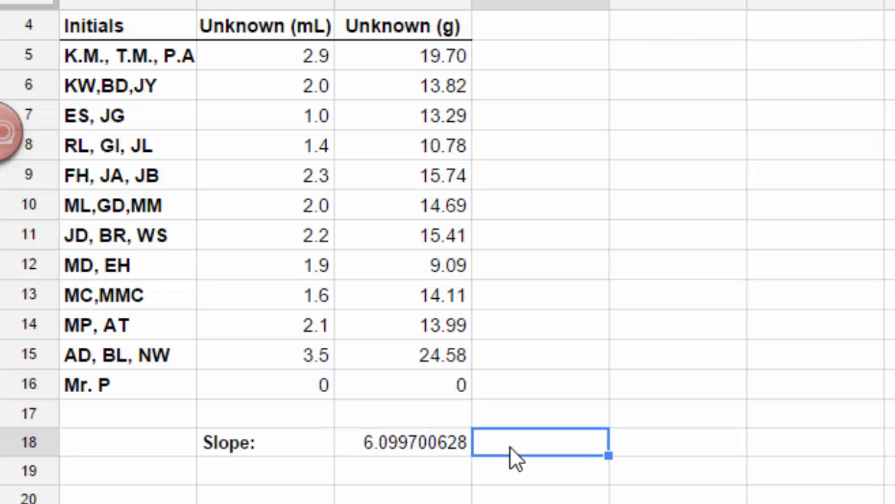
pyautogui.click(400, 443)
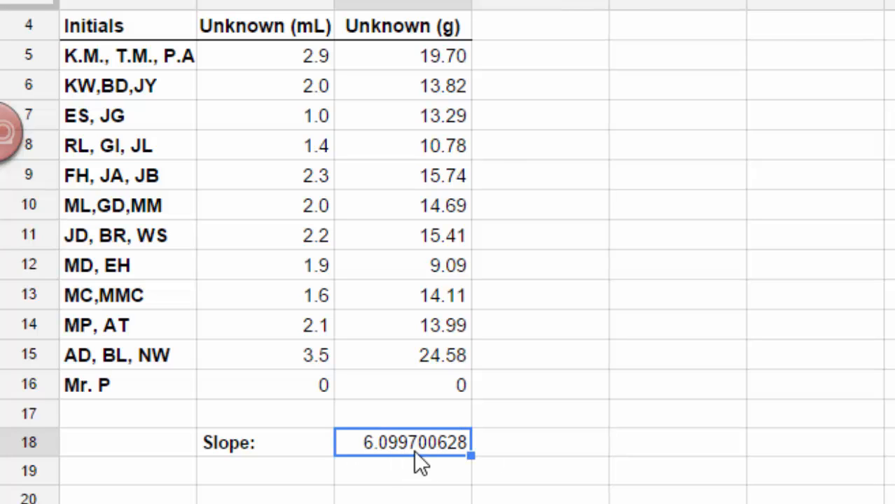
pyautogui.click(508, 444)
# - Copy the whole data table including the headings and the slope row, range A1:C18
pyautogui.scroll(2, 509, 443)
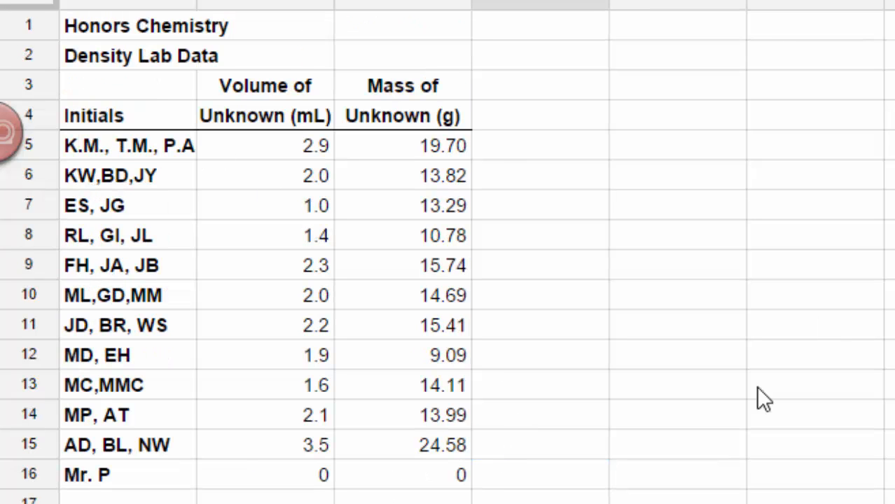
pyautogui.moveTo(128, 32); pyautogui.dragTo(406, 37)
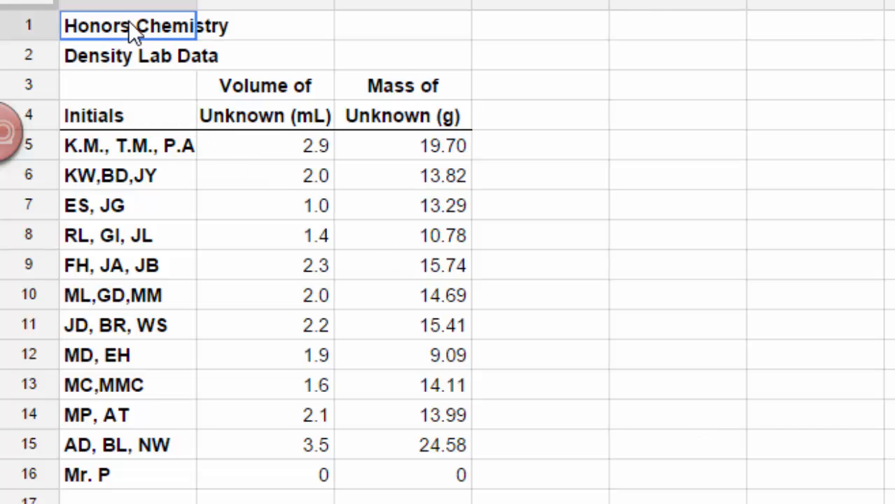
pyautogui.moveTo(339, 66); pyautogui.dragTo(380, 471)
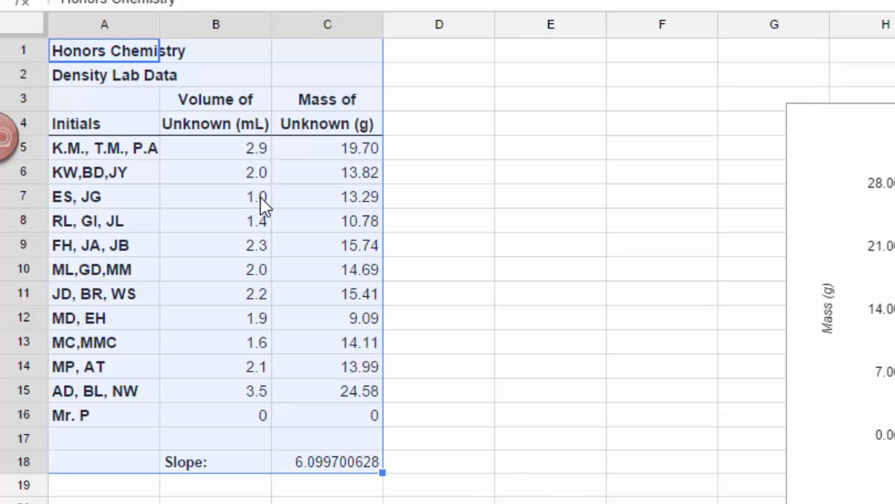
pyautogui.rightClick(217, 229)
pyautogui.click(248, 272)
pyautogui.click(112, 0)
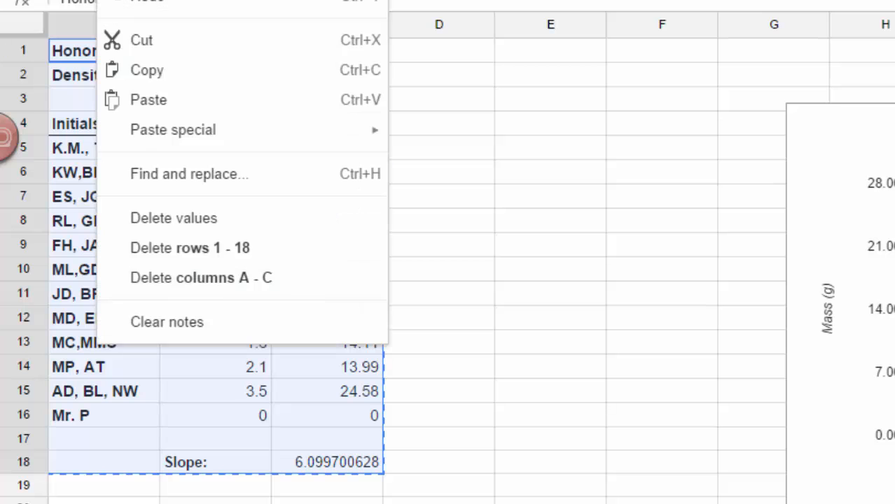
# - Switch to the lab report document and paste the copied table below the "Class Data:" heading
pyautogui.click(124, 2)
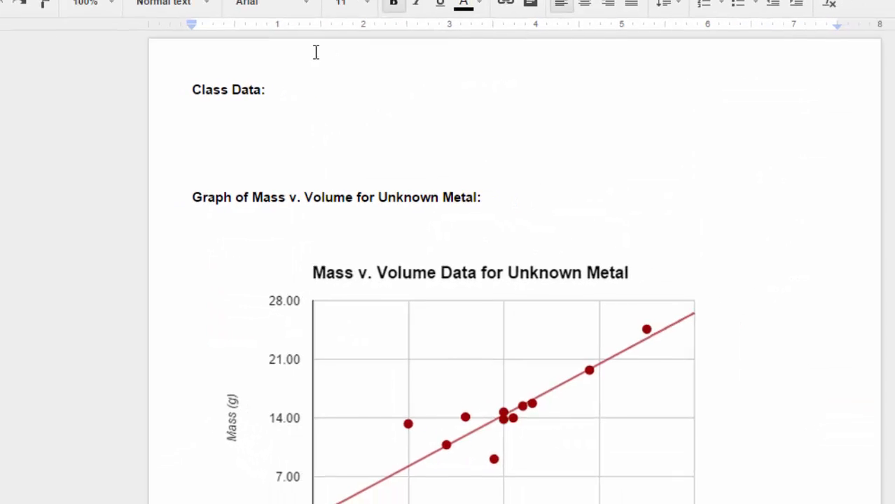
pyautogui.click(175, 115)
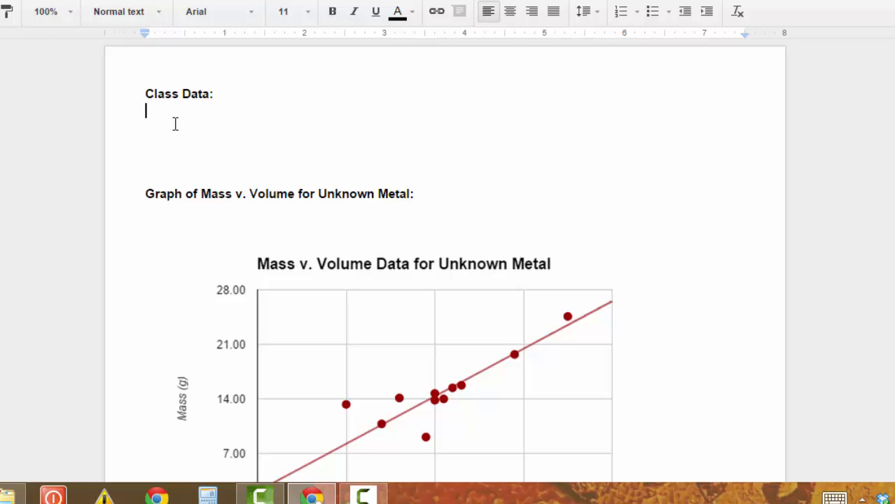
pyautogui.rightClick(175, 124)
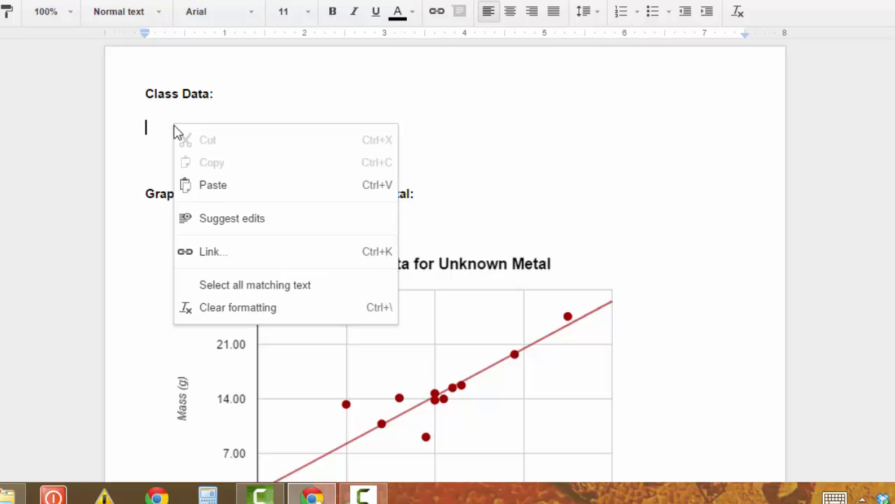
pyautogui.click(211, 185)
pyautogui.scroll(2, 470, 222)
pyautogui.scroll(-1, 467, 222)
pyautogui.scroll(1, 465, 223)
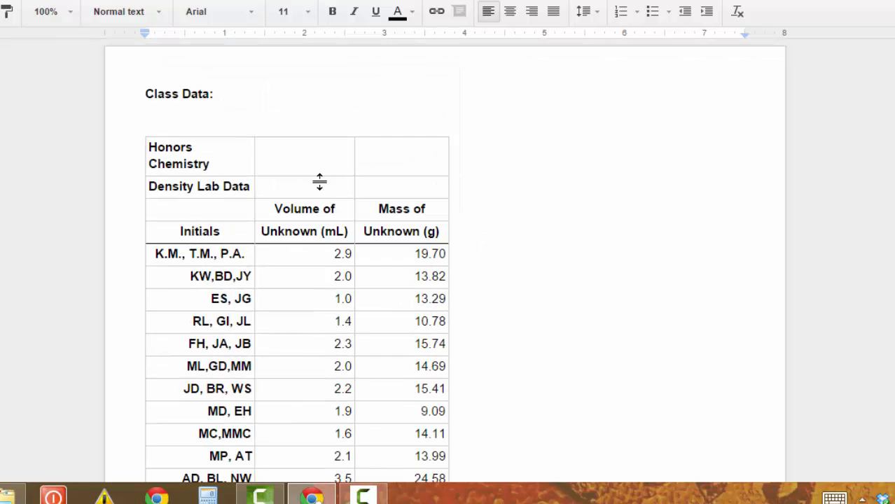
# - Examine how the pasted class data table and the mass versus volume graph are laid out across the report pages
pyautogui.scroll(-4, 415, 244)
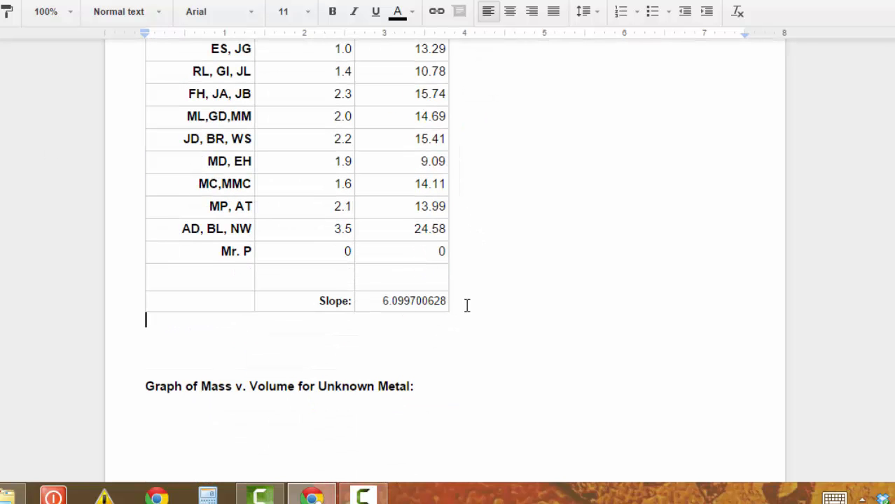
pyautogui.scroll(4, 466, 301)
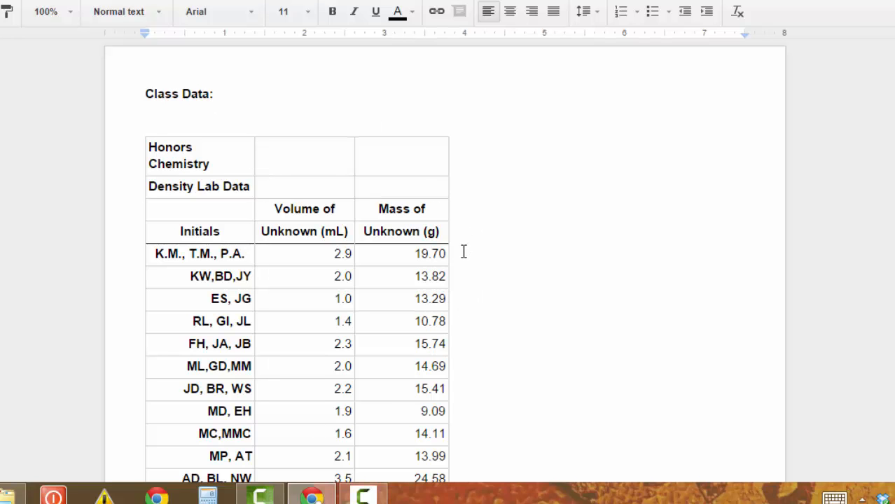
pyautogui.scroll(-10, 464, 253)
pyautogui.scroll(8, 317, 280)
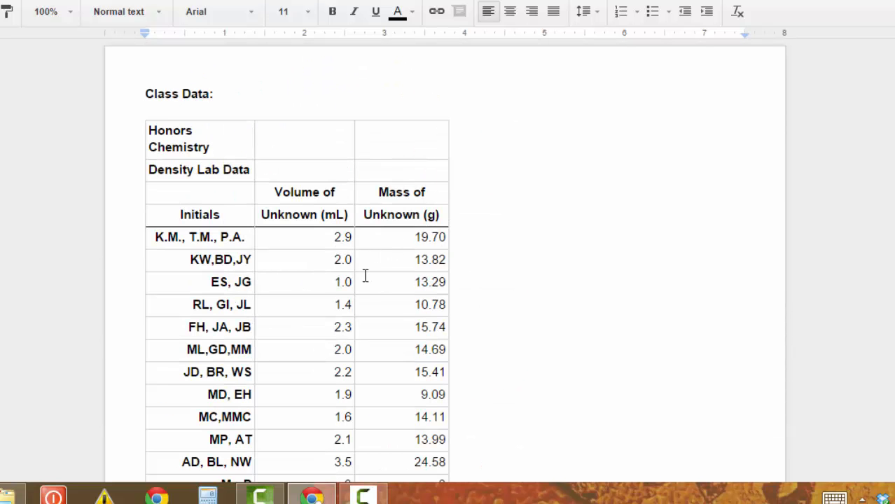
pyautogui.scroll(-10, 366, 275)
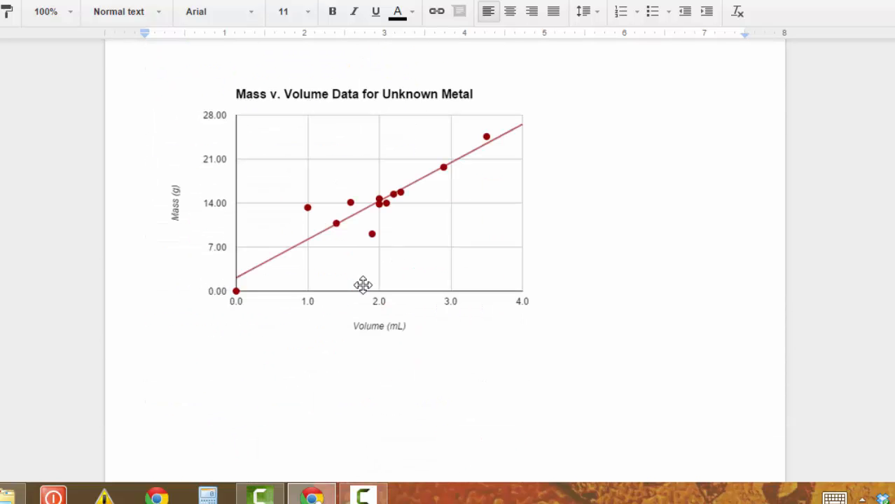
pyautogui.scroll(10, 363, 279)
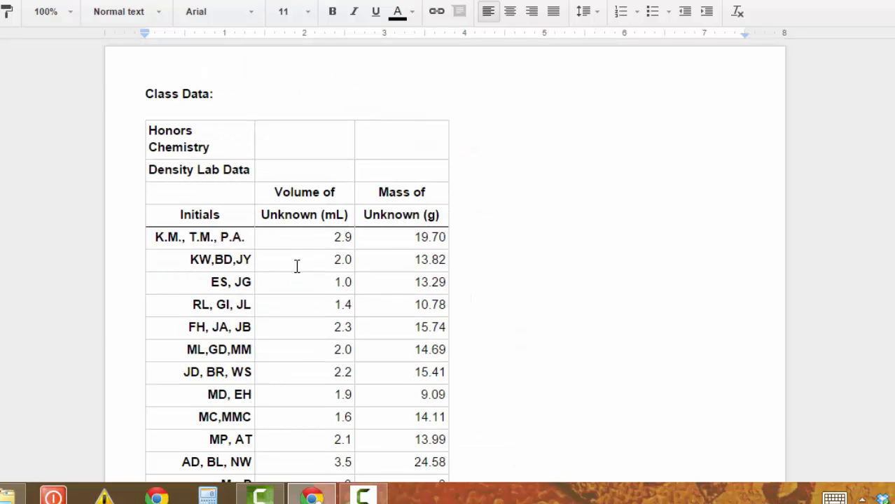
pyautogui.scroll(-10, 358, 254)
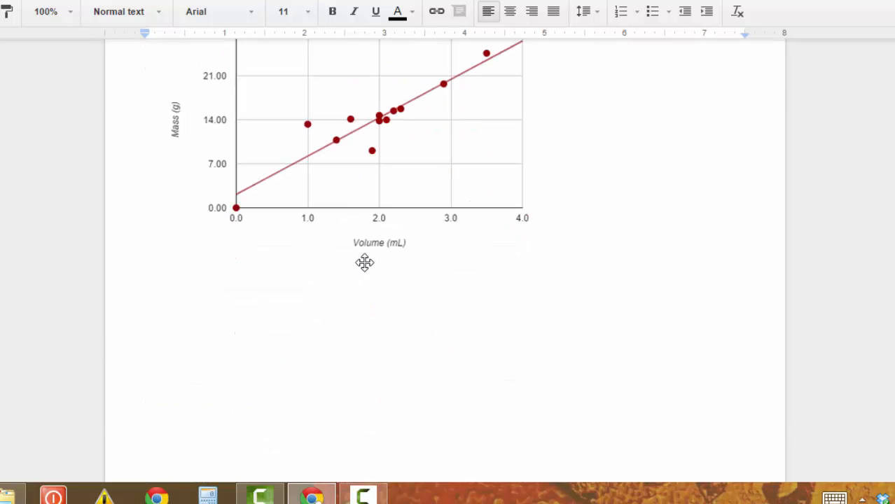
pyautogui.scroll(4, 322, 217)
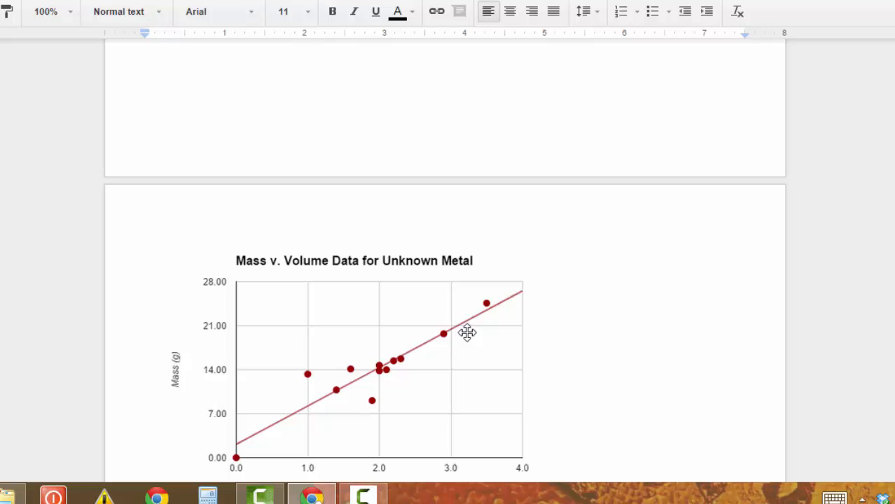
# - Enlarge the mass versus volume graph in the report proportionally to the full text width and review the page layout
pyautogui.click(444, 350)
pyautogui.moveTo(613, 422); pyautogui.dragTo(742, 485)
pyautogui.scroll(5, 481, 356)
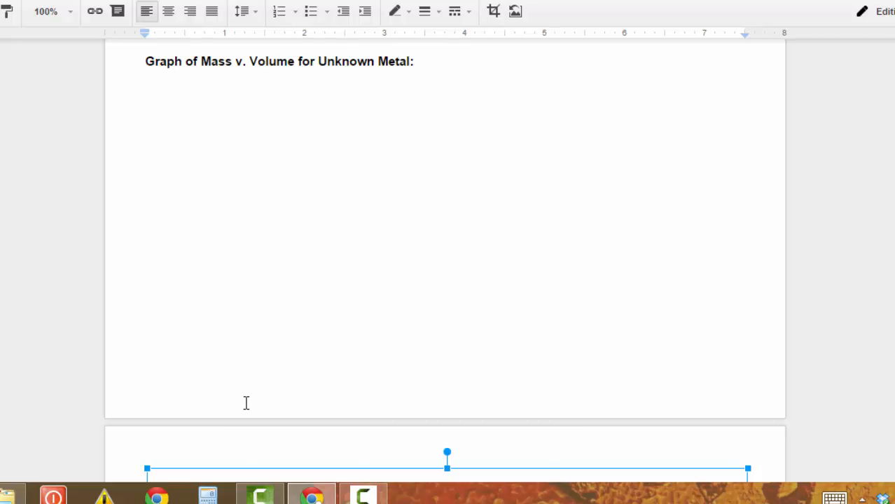
pyautogui.scroll(4, 246, 401)
pyautogui.scroll(-10, 302, 342)
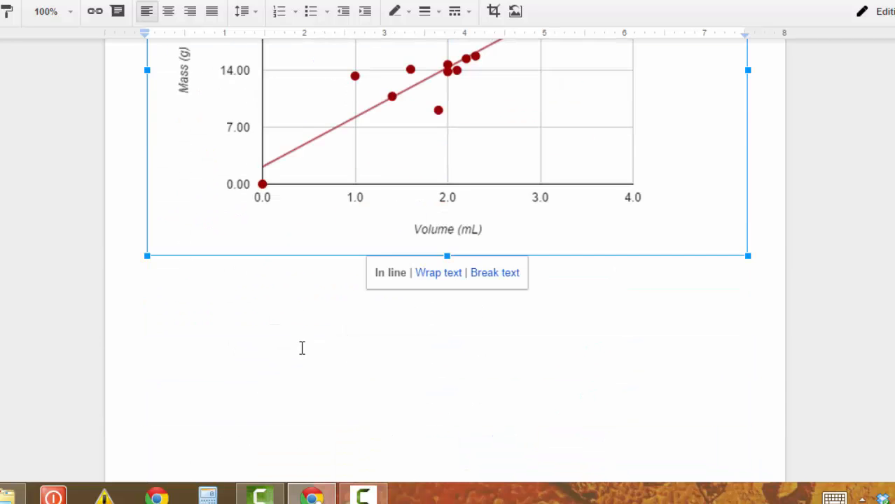
pyautogui.scroll(4, 462, 350)
pyautogui.scroll(8, 462, 346)
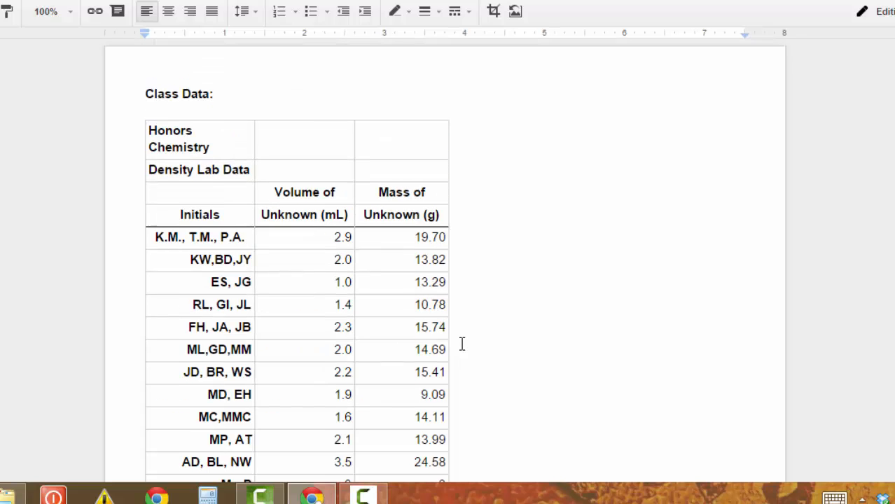
# - Return to the Density Lab spreadsheet with the data table and chart
pyautogui.click(260, 1)
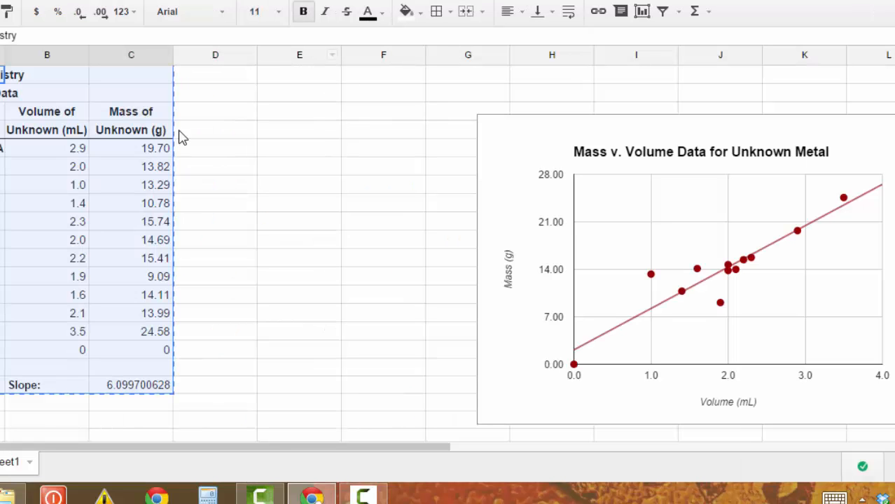